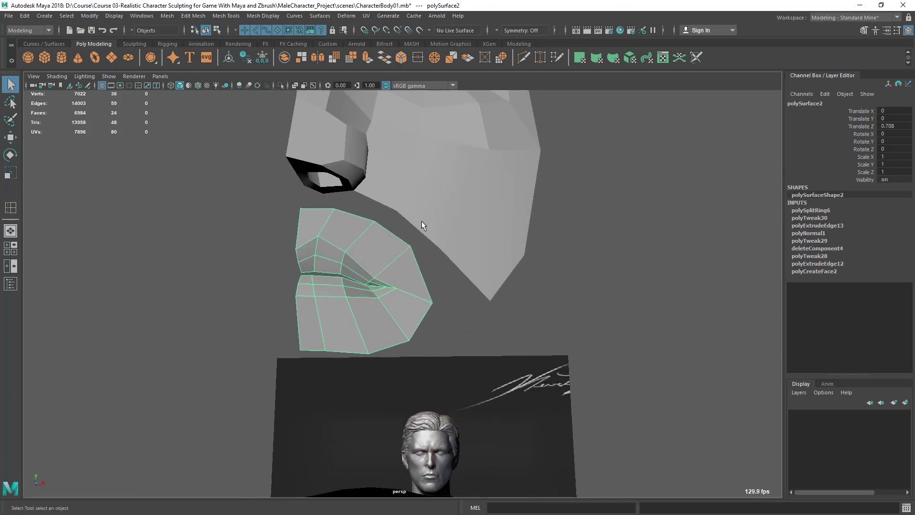
- Select the mouth mesh and the face mesh and combine them into a single object
{"action": "scroll", "coordinate": [427, 225], "scroll_direction": "up", "scroll_amount": 4}
{"action": "left_click", "coordinate": [348, 171]}
{"action": "left_click_drag", "start_coordinate": [348, 170], "coordinate": [293, 187], "text": "alt"}
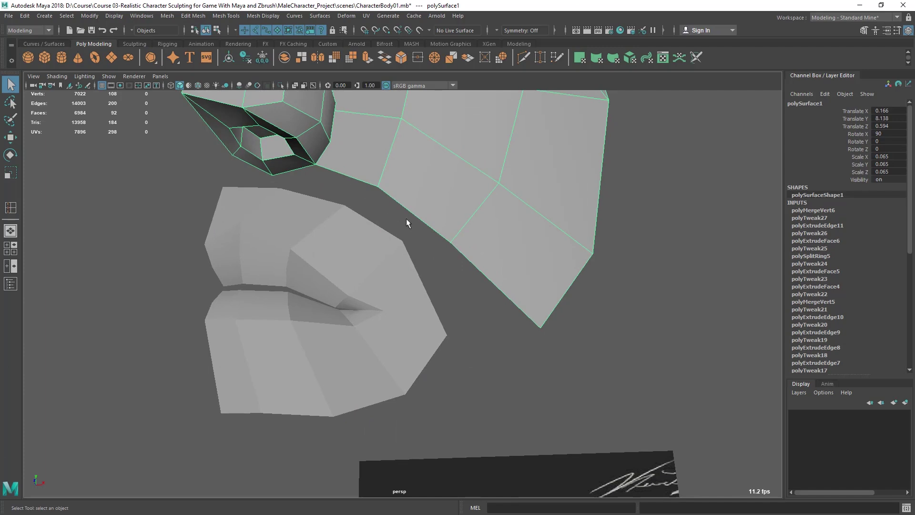
{"action": "left_click_drag", "start_coordinate": [506, 288], "coordinate": [339, 257], "text": "alt"}
{"action": "left_click", "coordinate": [301, 221]}
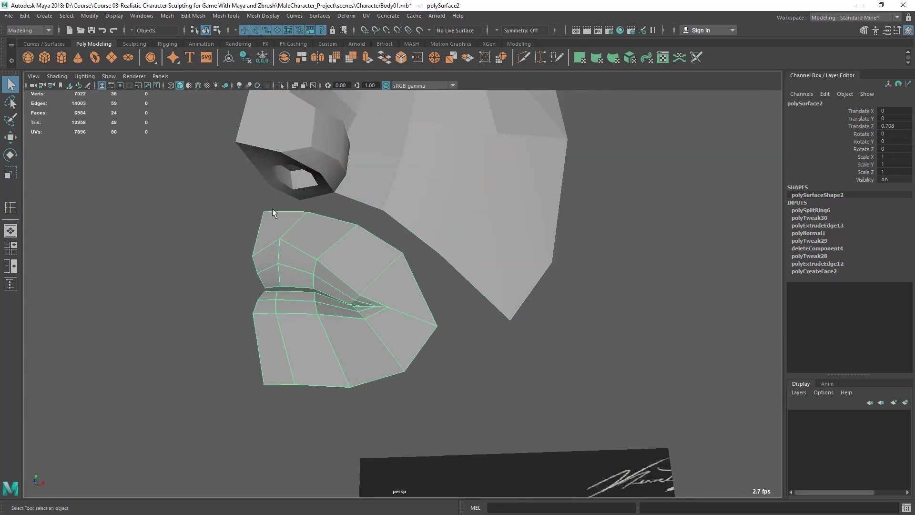
{"action": "left_click_drag", "start_coordinate": [424, 291], "coordinate": [432, 321], "text": "alt"}
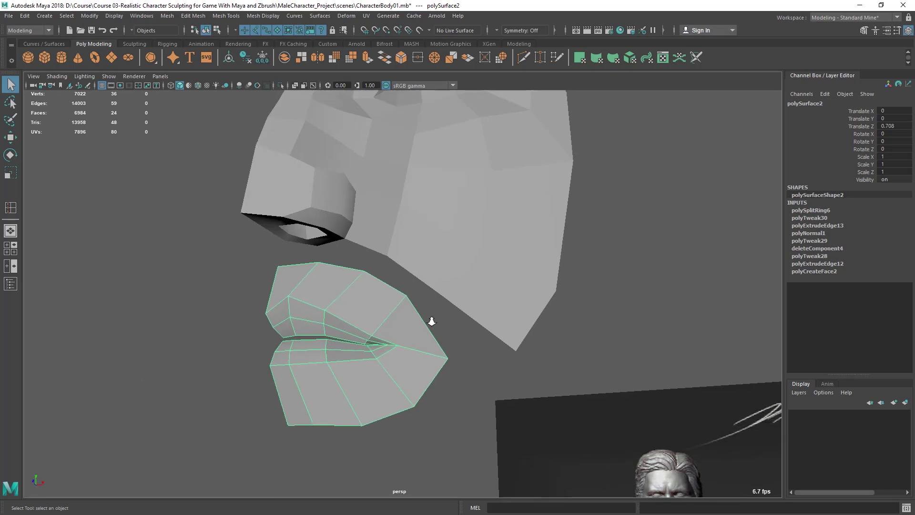
{"action": "left_click", "coordinate": [416, 242]}
{"action": "left_click", "coordinate": [373, 299], "text": "shift"}
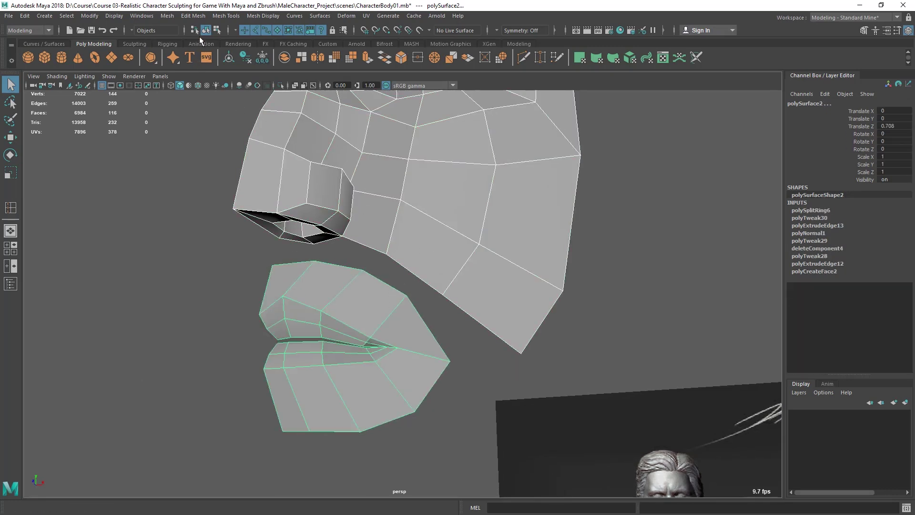
{"action": "left_click", "coordinate": [173, 19]}
{"action": "left_click", "coordinate": [188, 50]}
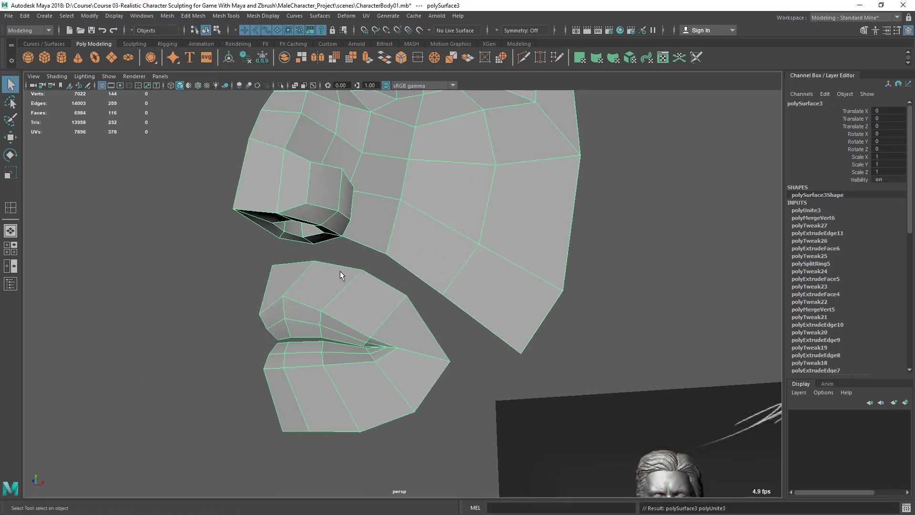
- Bridge the upper border edges of the lips to the lower border edges of the nose and cheek
{"action": "double_click", "coordinate": [285, 262]}
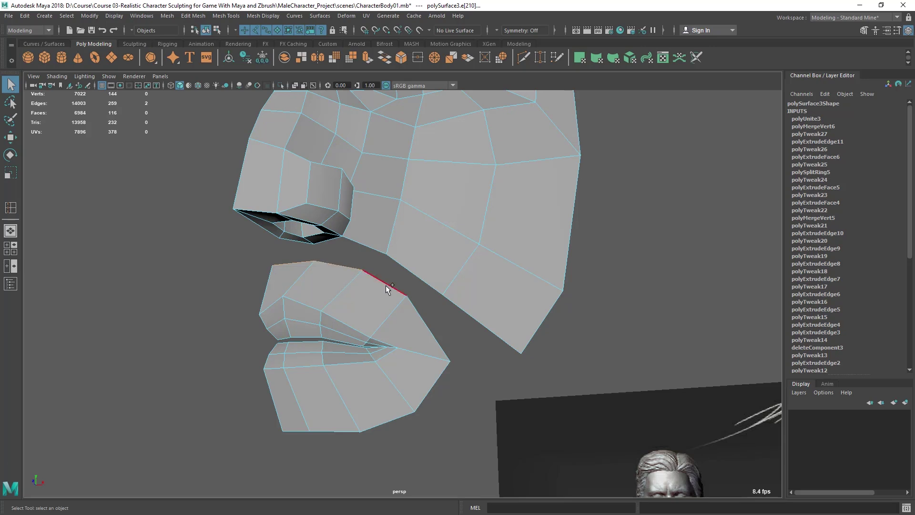
{"action": "left_click", "coordinate": [473, 317], "text": "shift"}
{"action": "left_click", "coordinate": [399, 266], "text": "shift"}
{"action": "left_click", "coordinate": [330, 242], "text": "shift"}
{"action": "left_click", "coordinate": [193, 16]}
{"action": "left_click", "coordinate": [200, 58]}
{"action": "left_click_drag", "start_coordinate": [334, 247], "coordinate": [508, 298], "text": "alt"}
- Reposition the vertices along the bridged seam between nostril, cheek and upper lip to follow the front reference
{"action": "key", "text": "q"}
{"action": "key", "text": "space"}
{"action": "key", "text": "space"}
{"action": "scroll", "coordinate": [399, 281], "scroll_direction": "up", "scroll_amount": 10}
{"action": "key", "text": "w"}
{"action": "right_click_drag", "start_coordinate": [396, 281], "coordinate": [358, 280]}
{"action": "left_click", "coordinate": [360, 212]}
{"action": "left_click_drag", "start_coordinate": [360, 212], "coordinate": [362, 226]}
{"action": "left_click", "coordinate": [393, 195]}
{"action": "left_click_drag", "start_coordinate": [393, 195], "coordinate": [390, 189]}
{"action": "left_click", "coordinate": [459, 248]}
{"action": "left_click_drag", "start_coordinate": [462, 249], "coordinate": [461, 241]}
{"action": "key", "text": "q"}
{"action": "scroll", "coordinate": [439, 200], "scroll_direction": "up", "scroll_amount": 3}
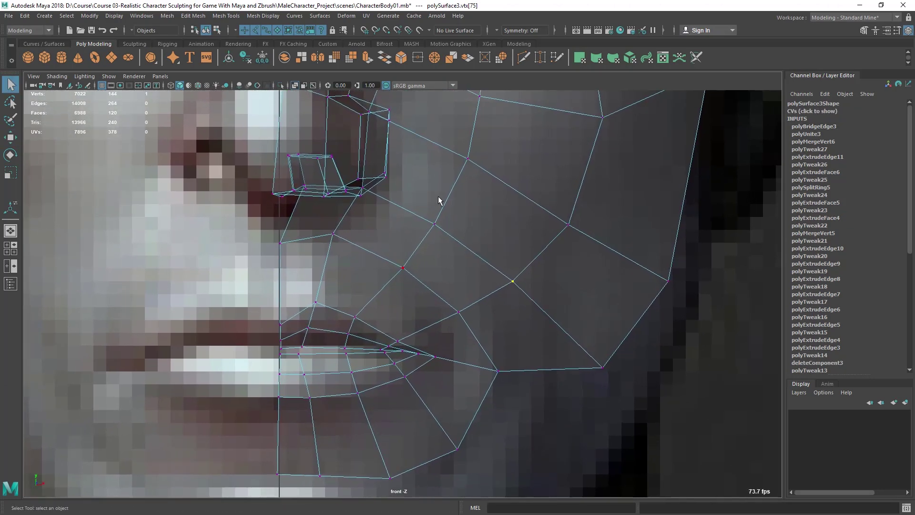
- Examine the bridged area between nose and upper lip in perspective and against the side reference
{"action": "key", "text": "space"}
{"action": "key", "text": "space"}
{"action": "right_click_drag", "start_coordinate": [368, 187], "coordinate": [380, 214], "text": "alt"}
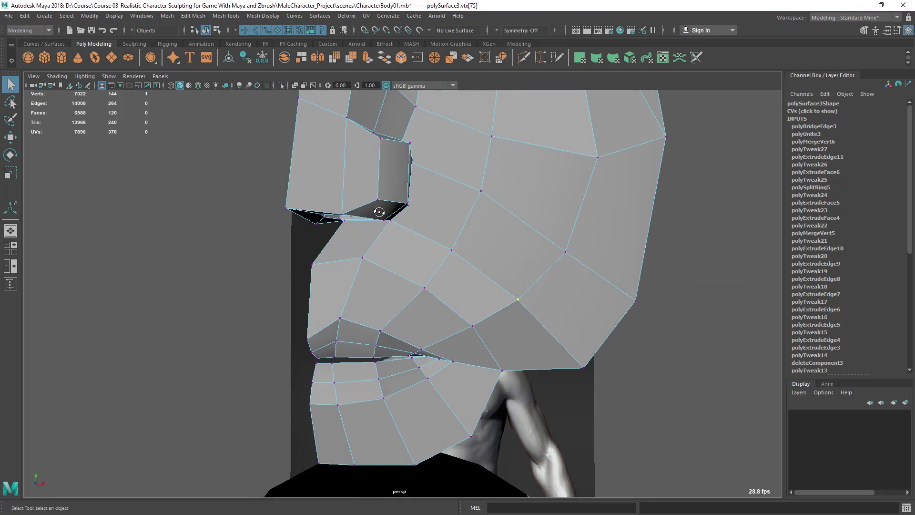
{"action": "left_click_drag", "start_coordinate": [380, 215], "coordinate": [370, 177], "text": "alt"}
{"action": "right_click_drag", "start_coordinate": [374, 191], "coordinate": [393, 225], "text": "alt"}
{"action": "left_click_drag", "start_coordinate": [393, 224], "coordinate": [362, 219], "text": "alt"}
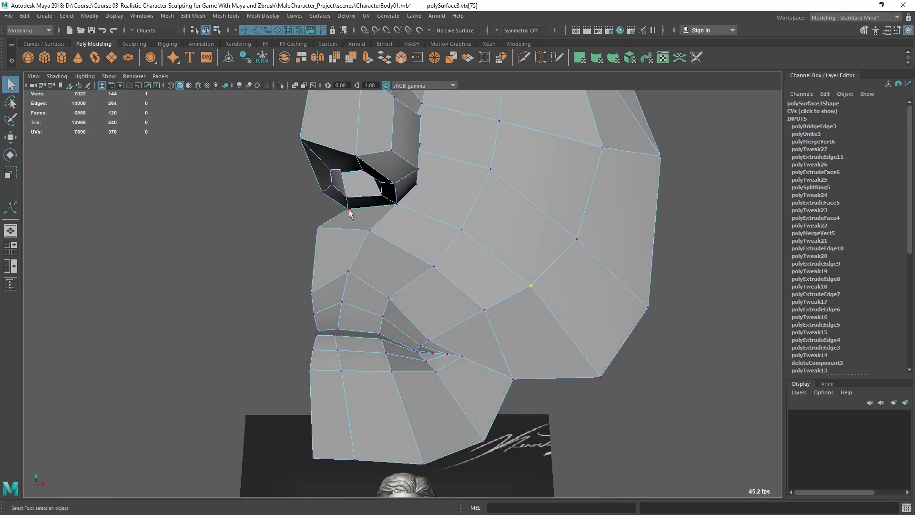
{"action": "key", "text": "space"}
{"action": "key", "text": "space"}
{"action": "scroll", "coordinate": [450, 347], "scroll_direction": "up", "scroll_amount": 8}
{"action": "left_click", "coordinate": [370, 289]}
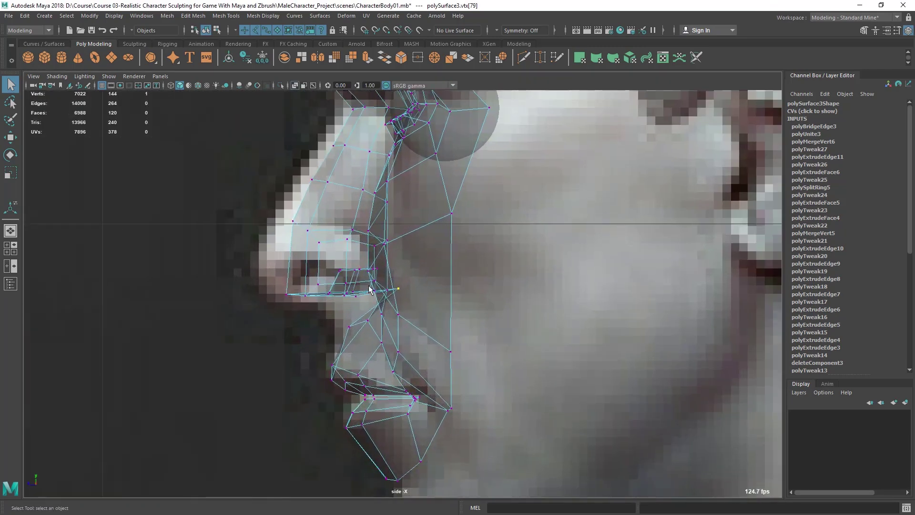
{"action": "scroll", "coordinate": [335, 306], "scroll_direction": "down", "scroll_amount": 5}
{"action": "key", "text": "space"}
{"action": "key", "text": "space"}
{"action": "mouse_move", "coordinate": [446, 227]}
{"action": "left_mouse_down", "text": "alt"}
{"action": "mouse_move", "coordinate": [382, 229]}
{"action": "mouse_move", "coordinate": [341, 209]}
{"action": "mouse_move", "coordinate": [365, 196]}
{"action": "mouse_move", "coordinate": [335, 219]}
{"action": "mouse_move", "coordinate": [356, 244]}
{"action": "left_mouse_up", "text": "alt"}
{"action": "left_click_drag", "start_coordinate": [357, 244], "coordinate": [343, 263], "text": "alt"}
- Move the nose tip and nostril vertices forward to match the side reference, and align the lower nose-bridge vertices with the profile
{"action": "left_click", "coordinate": [374, 216], "text": "shift"}
{"action": "key", "text": "w"}
{"action": "key", "text": "space"}
{"action": "left_click_drag", "start_coordinate": [582, 333], "coordinate": [589, 358]}
{"action": "key", "text": "space"}
{"action": "mouse_move", "coordinate": [419, 257]}
{"action": "left_mouse_down"}
{"action": "mouse_move", "coordinate": [429, 219]}
{"action": "mouse_move", "coordinate": [368, 204]}
{"action": "mouse_move", "coordinate": [272, 207]}
{"action": "left_mouse_up"}
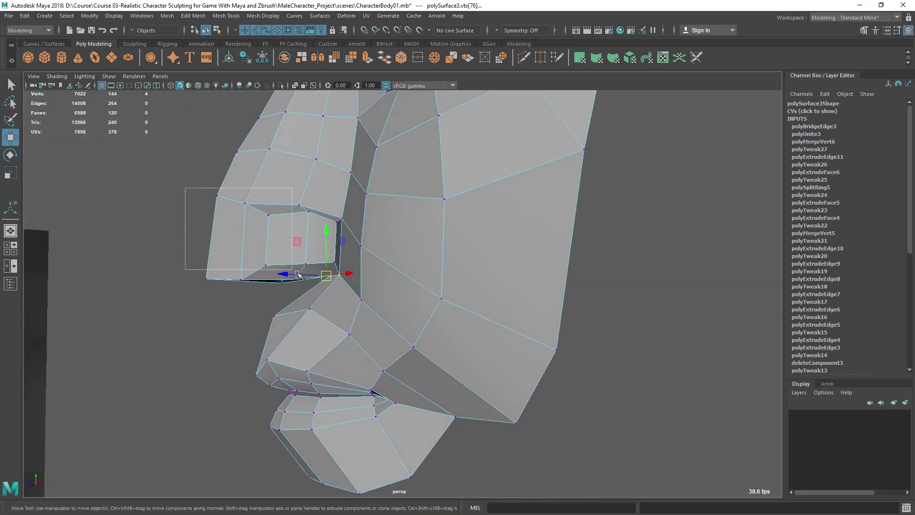
{"action": "left_click_drag", "start_coordinate": [348, 290], "coordinate": [349, 289]}
{"action": "left_click_drag", "start_coordinate": [239, 241], "coordinate": [228, 241]}
{"action": "key", "text": "space"}
{"action": "key", "text": "space"}
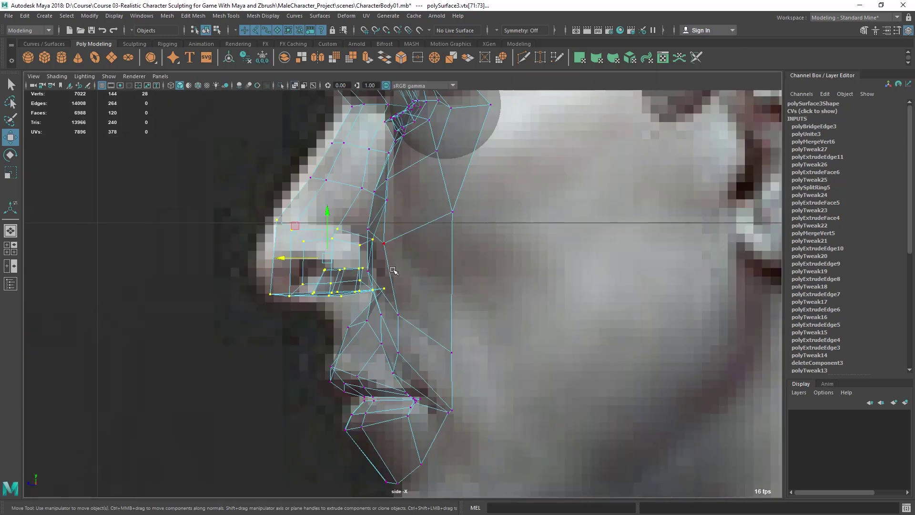
{"action": "middle_click_drag", "start_coordinate": [370, 276], "coordinate": [386, 264]}
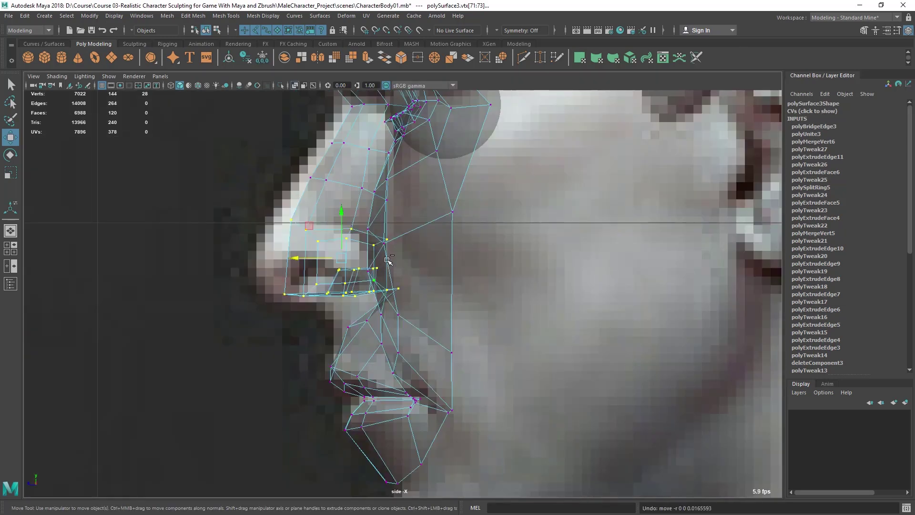
{"action": "middle_click_drag", "start_coordinate": [313, 271], "coordinate": [279, 258]}
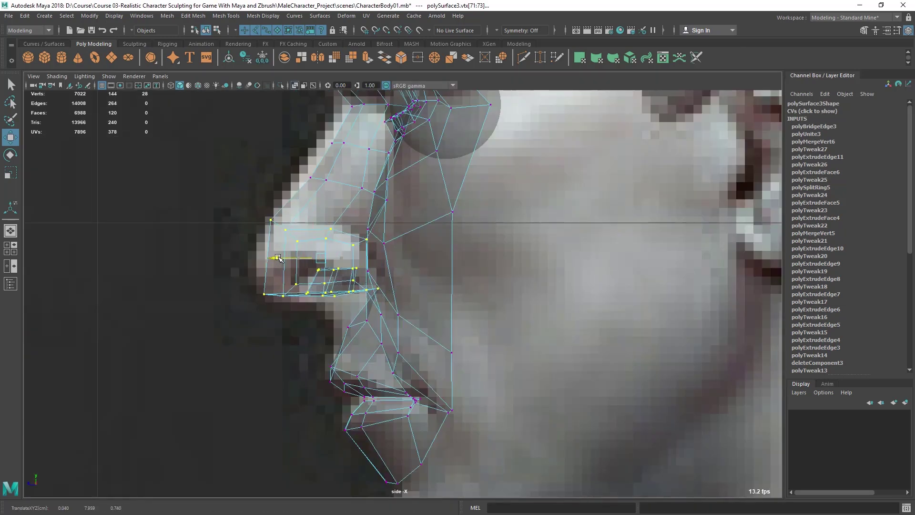
{"action": "left_click", "coordinate": [311, 181]}
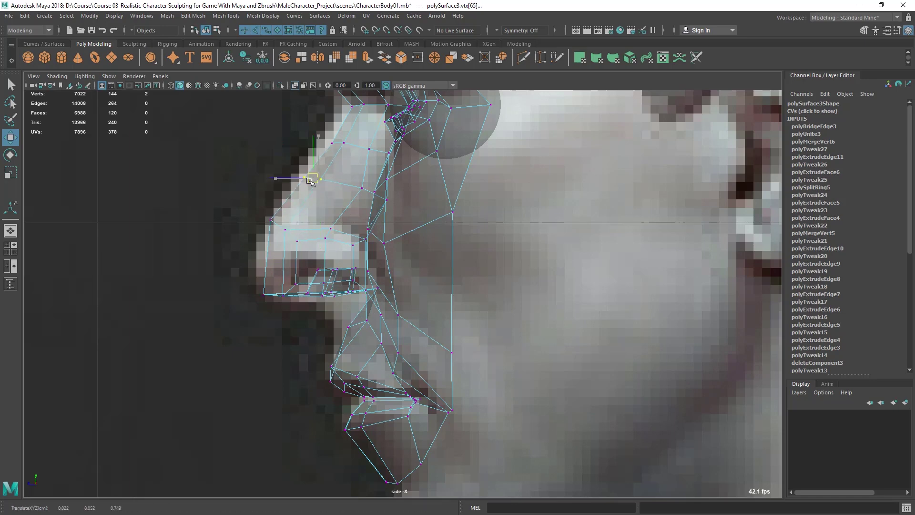
- Examine the base of the nose and its junction with the upper lip in perspective and side views
{"action": "key", "text": "space"}
{"action": "key", "text": "space"}
{"action": "left_click_drag", "start_coordinate": [393, 261], "coordinate": [421, 243], "text": "alt"}
{"action": "left_click_drag", "start_coordinate": [330, 270], "coordinate": [352, 270], "text": "alt"}
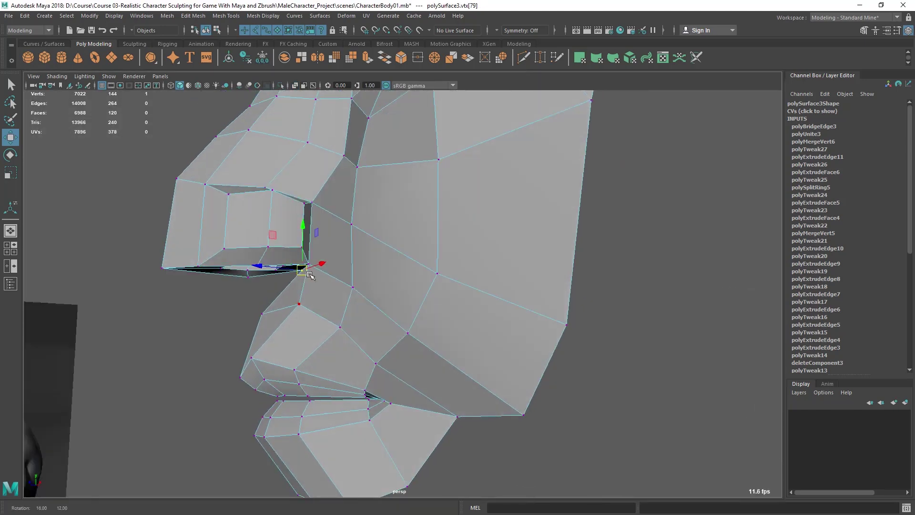
{"action": "key", "text": "space"}
{"action": "key", "text": "space"}
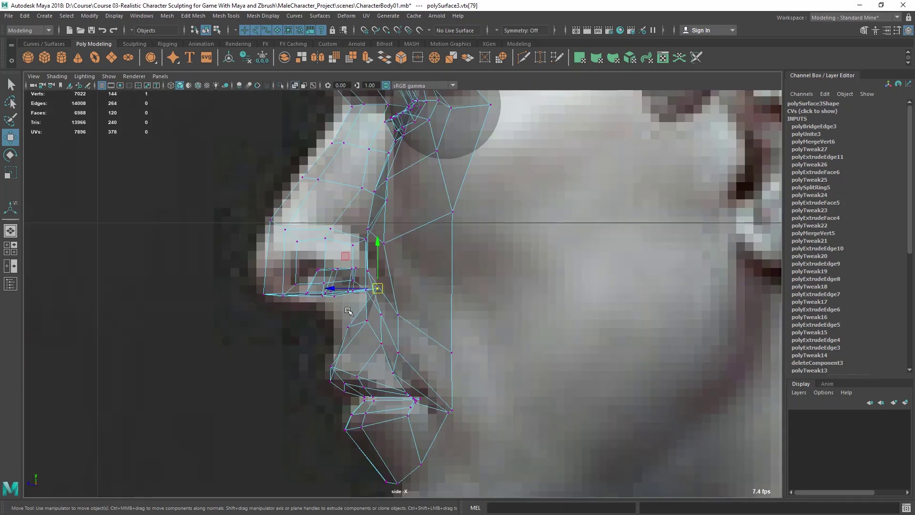
{"action": "key", "text": "space"}
{"action": "key", "text": "space"}
{"action": "mouse_move", "coordinate": [312, 285]}
{"action": "left_mouse_down", "text": "alt"}
{"action": "mouse_move", "coordinate": [334, 277]}
{"action": "mouse_move", "coordinate": [329, 283]}
{"action": "mouse_move", "coordinate": [272, 258]}
{"action": "mouse_move", "coordinate": [325, 281]}
{"action": "mouse_move", "coordinate": [325, 302]}
{"action": "left_mouse_up", "text": "alt"}
{"action": "right_click_drag", "start_coordinate": [326, 302], "coordinate": [244, 304], "text": "alt"}
{"action": "right_click_drag", "start_coordinate": [376, 296], "coordinate": [496, 352], "text": "alt"}
{"action": "left_click_drag", "start_coordinate": [429, 365], "coordinate": [416, 321], "text": "alt"}
- Select the vertices around the rear of the nostril, checking the selection in wireframe display
{"action": "key", "text": "q"}
{"action": "middle_click_drag", "start_coordinate": [309, 273], "coordinate": [344, 291], "text": "alt"}
{"action": "left_click_drag", "start_coordinate": [344, 291], "coordinate": [341, 335], "text": "alt"}
{"action": "key", "text": "4"}
{"action": "mouse_move", "coordinate": [341, 334]}
{"action": "left_mouse_down", "text": "alt"}
{"action": "mouse_move", "coordinate": [388, 351]}
{"action": "mouse_move", "coordinate": [400, 327]}
{"action": "mouse_move", "coordinate": [380, 327]}
{"action": "mouse_move", "coordinate": [354, 353]}
{"action": "mouse_move", "coordinate": [360, 358]}
{"action": "mouse_move", "coordinate": [325, 306]}
{"action": "mouse_move", "coordinate": [322, 324]}
{"action": "left_mouse_up", "text": "alt"}
{"action": "key", "text": "5"}
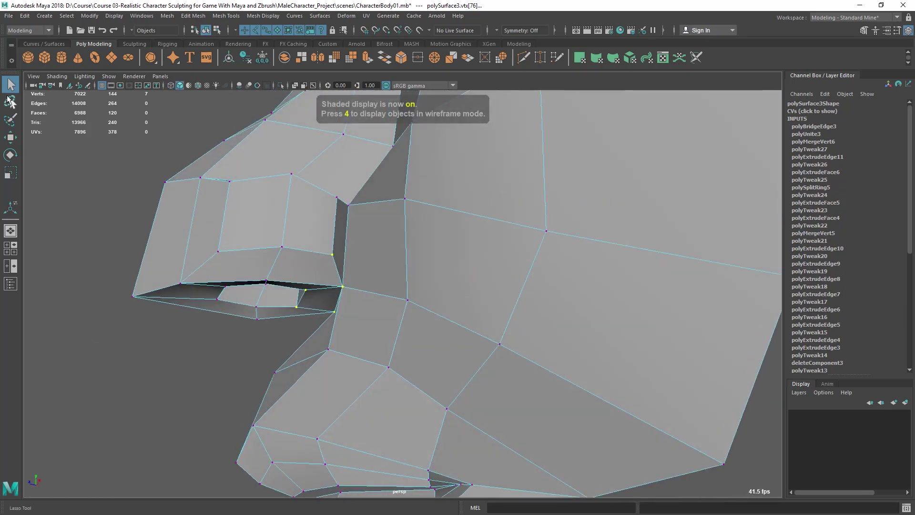
- Turn on soft selection for moving the nostril vertices and reduce its falloff radius to the area around the nostril
{"action": "left_click", "coordinate": [10, 138]}
{"action": "left_click_drag", "start_coordinate": [305, 333], "coordinate": [314, 328], "text": "alt"}
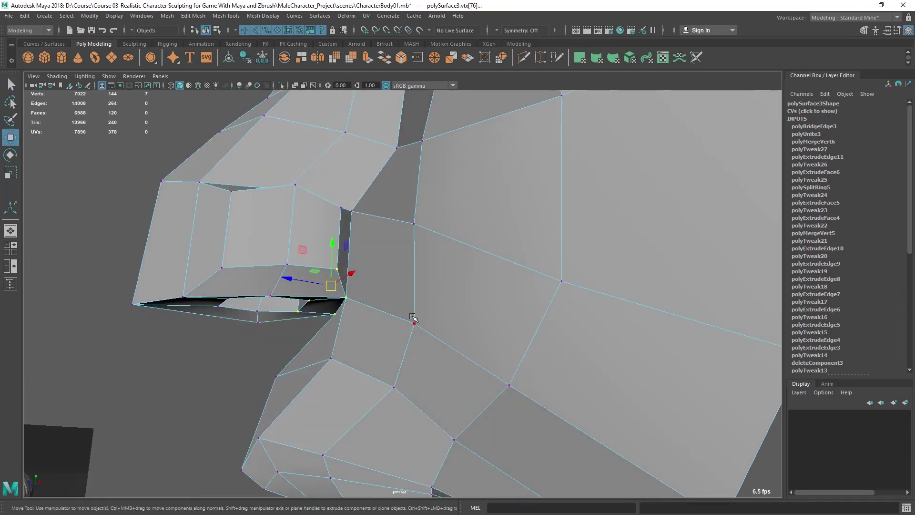
{"action": "key", "text": "b"}
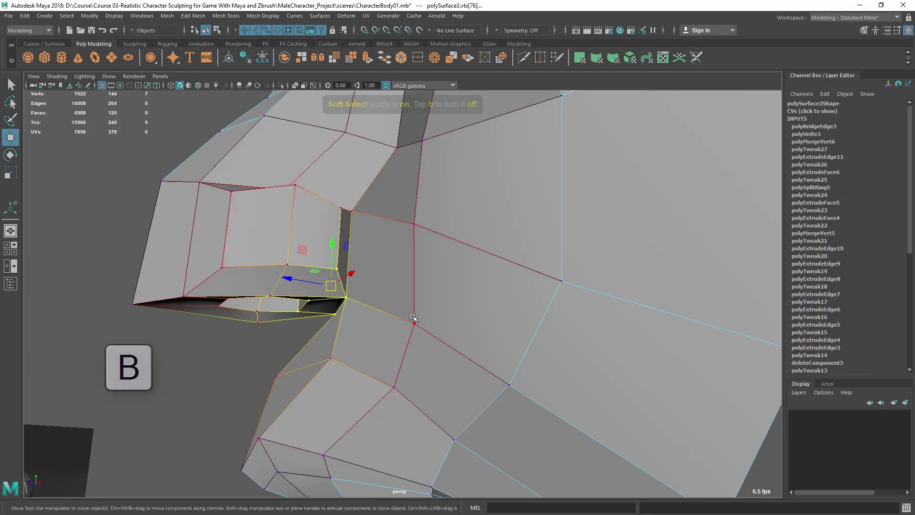
{"action": "left_click_drag", "start_coordinate": [381, 311], "coordinate": [357, 296], "text": "alt"}
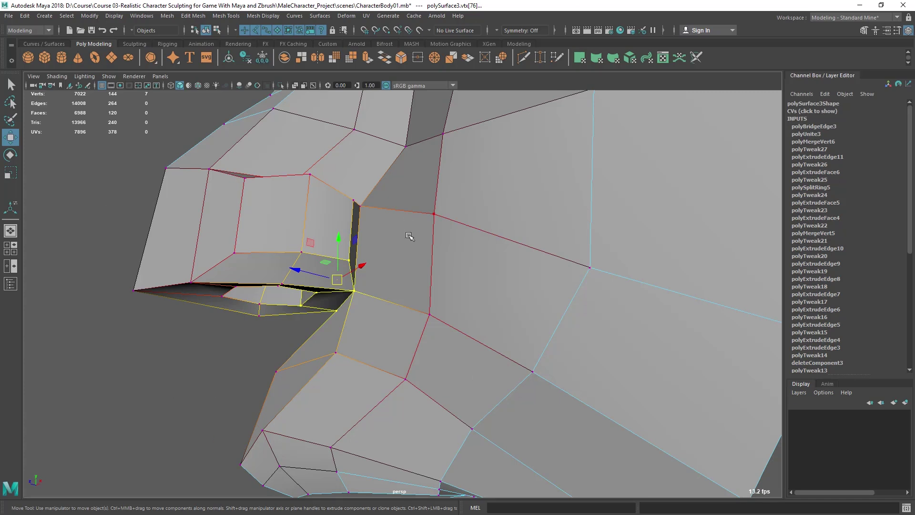
{"action": "left_click_drag", "start_coordinate": [417, 245], "coordinate": [327, 249]}
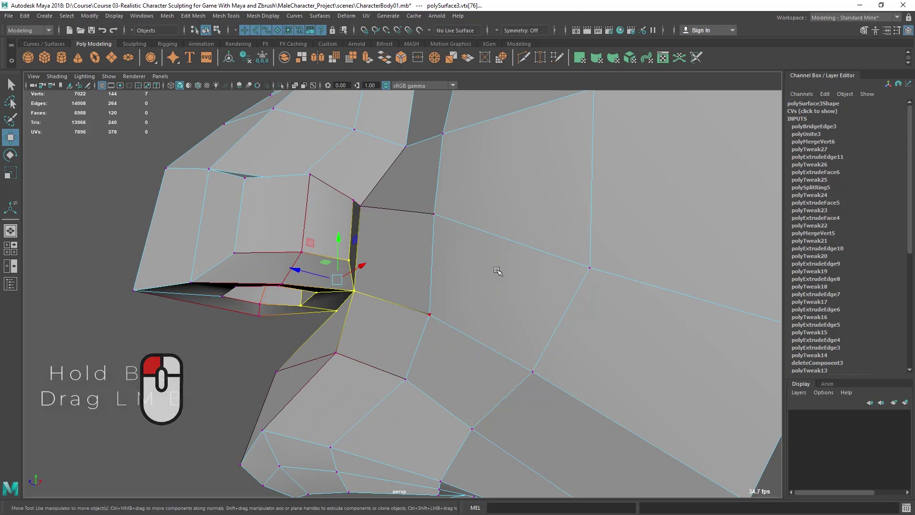
- Examine the soft selection falloff around the nostril and upper lip from the front and below
{"action": "scroll", "coordinate": [279, 298], "scroll_direction": "down", "scroll_amount": 2}
{"action": "left_click_drag", "start_coordinate": [280, 299], "coordinate": [281, 279], "text": "alt"}
{"action": "left_click_drag", "start_coordinate": [324, 299], "coordinate": [405, 290], "text": "alt"}
{"action": "scroll", "coordinate": [345, 305], "scroll_direction": "up", "scroll_amount": 6}
{"action": "key", "text": "q"}
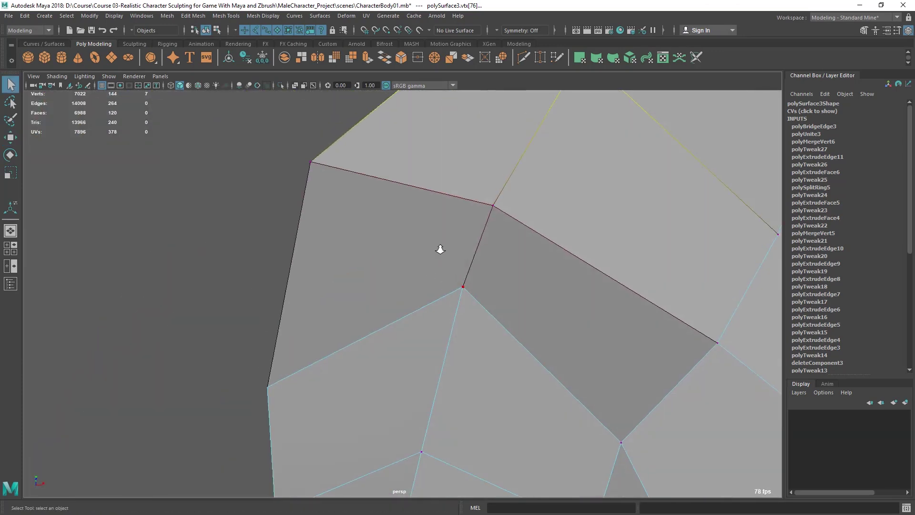
{"action": "middle_click_drag", "start_coordinate": [440, 248], "coordinate": [423, 284], "text": "alt"}
{"action": "scroll", "coordinate": [423, 284], "scroll_direction": "down", "scroll_amount": 5}
{"action": "left_click_drag", "start_coordinate": [423, 284], "coordinate": [345, 289], "text": "alt"}
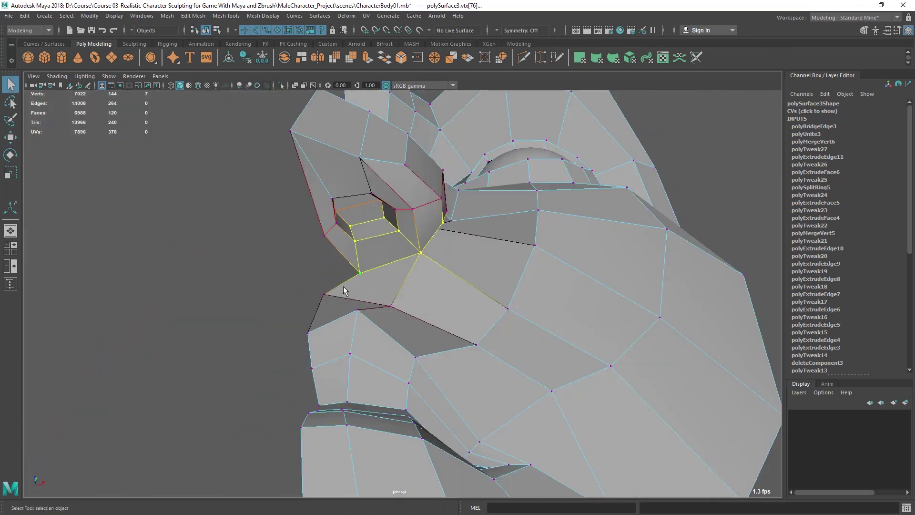
- Turn off soft selection and adjust the depth of the centre vertex at the base of the nose
{"action": "left_click", "coordinate": [398, 274]}
{"action": "left_click_drag", "start_coordinate": [399, 273], "coordinate": [362, 137], "text": "alt"}
{"action": "key", "text": "w"}
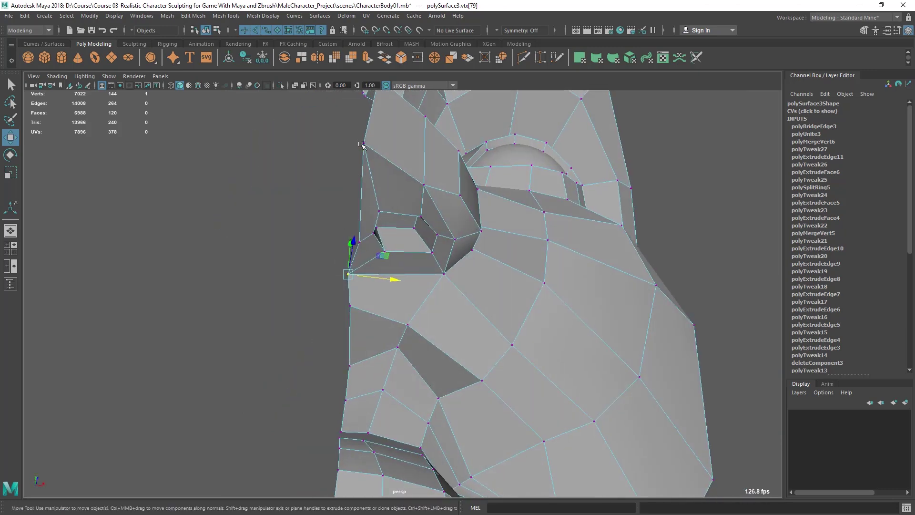
{"action": "left_click_drag", "start_coordinate": [344, 306], "coordinate": [333, 310], "text": "alt"}
{"action": "left_click", "coordinate": [334, 243]}
{"action": "key", "text": "space"}
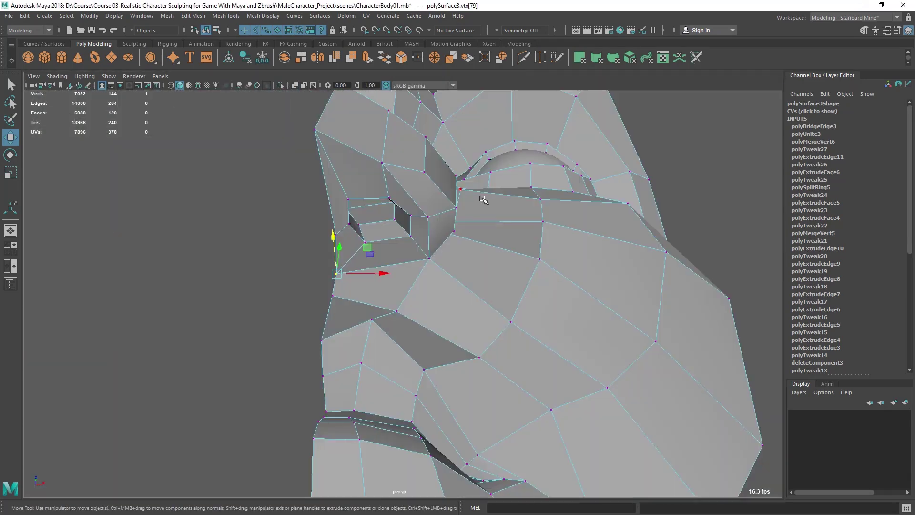
{"action": "right_click_drag", "start_coordinate": [482, 199], "coordinate": [387, 223], "text": "alt"}
{"action": "left_click_drag", "start_coordinate": [405, 233], "coordinate": [345, 296], "text": "alt"}
{"action": "key", "text": "q"}
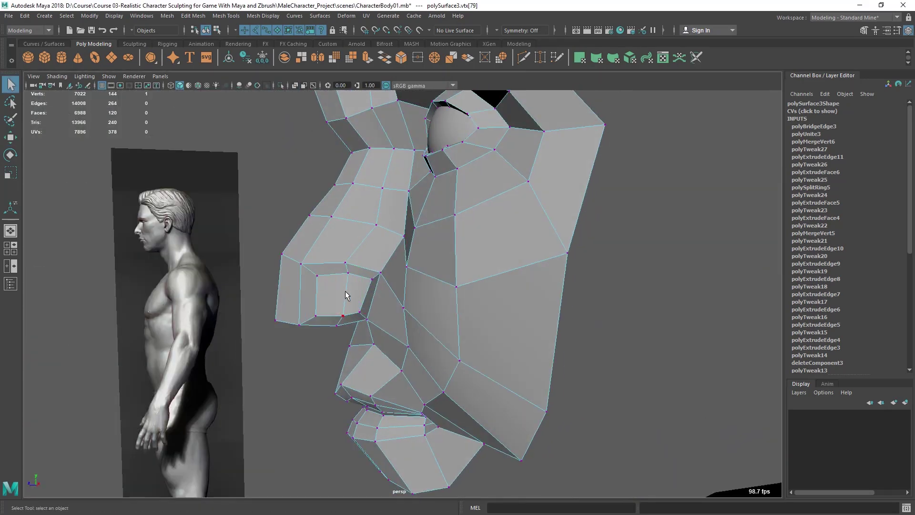
- Move the cheek vertex beside the nostril base backward in the side view
{"action": "middle_click_drag", "start_coordinate": [345, 296], "coordinate": [357, 234], "text": "alt"}
{"action": "right_click_drag", "start_coordinate": [357, 276], "coordinate": [381, 292], "text": "alt"}
{"action": "left_click_drag", "start_coordinate": [381, 293], "coordinate": [421, 284], "text": "alt"}
{"action": "mouse_move", "coordinate": [480, 270]}
{"action": "left_mouse_down", "text": "alt"}
{"action": "mouse_move", "coordinate": [413, 295]}
{"action": "mouse_move", "coordinate": [493, 277]}
{"action": "mouse_move", "coordinate": [478, 276]}
{"action": "left_mouse_up", "text": "alt"}
{"action": "key", "text": "w"}
{"action": "key", "text": "space"}
{"action": "key", "text": "space"}
{"action": "right_click_drag", "start_coordinate": [505, 281], "coordinate": [460, 245], "text": "alt"}
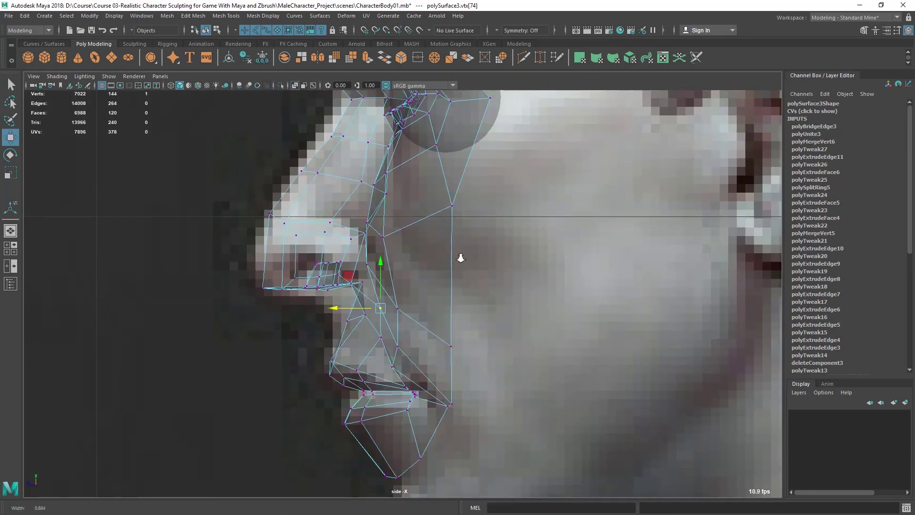
{"action": "right_click_drag", "start_coordinate": [446, 337], "coordinate": [482, 372], "text": "alt"}
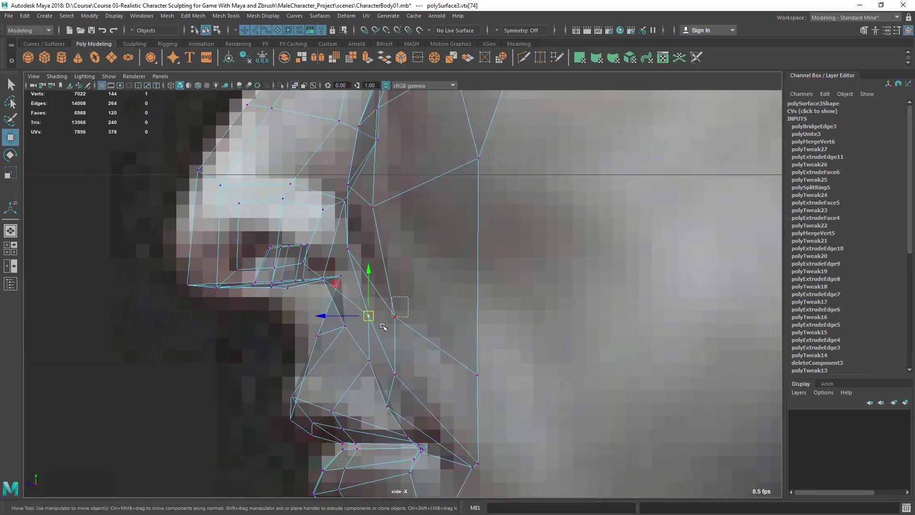
{"action": "left_click_drag", "start_coordinate": [395, 316], "coordinate": [415, 315]}
- Move the cheek vertices beside the nose wing backward in the side view
{"action": "right_click_drag", "start_coordinate": [348, 255], "coordinate": [341, 225]}
{"action": "left_click", "coordinate": [379, 218]}
{"action": "left_click", "coordinate": [347, 249]}
{"action": "scroll", "coordinate": [476, 258], "scroll_direction": "down", "scroll_amount": 10}
{"action": "scroll", "coordinate": [478, 270], "scroll_direction": "up", "scroll_amount": 10}
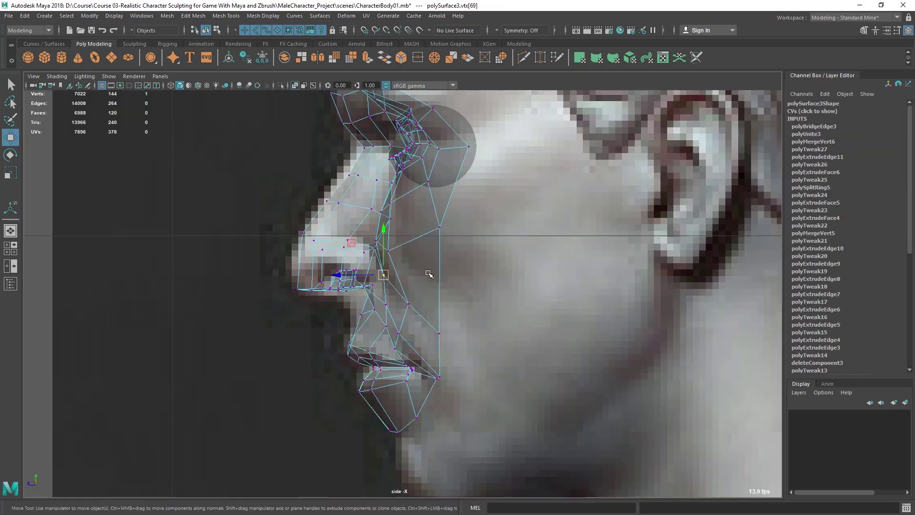
{"action": "scroll", "coordinate": [398, 264], "scroll_direction": "down", "scroll_amount": 1}
{"action": "left_click_drag", "start_coordinate": [394, 259], "coordinate": [402, 259]}
{"action": "scroll", "coordinate": [404, 358], "scroll_direction": "up", "scroll_amount": 2}
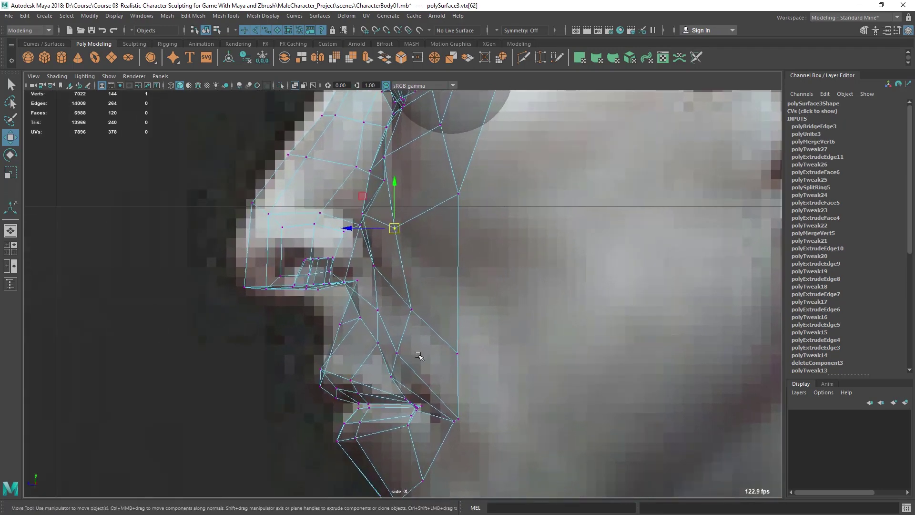
- Shift the vertices above the mouth corner slightly backward in the side view
{"action": "mouse_move", "coordinate": [399, 358]}
{"action": "left_mouse_down"}
{"action": "mouse_move", "coordinate": [412, 359]}
{"action": "mouse_move", "coordinate": [397, 374]}
{"action": "left_mouse_up"}
{"action": "key", "text": "q"}
{"action": "key", "text": "w"}
{"action": "key", "text": "q"}
{"action": "scroll", "coordinate": [478, 341], "scroll_direction": "down", "scroll_amount": 2}
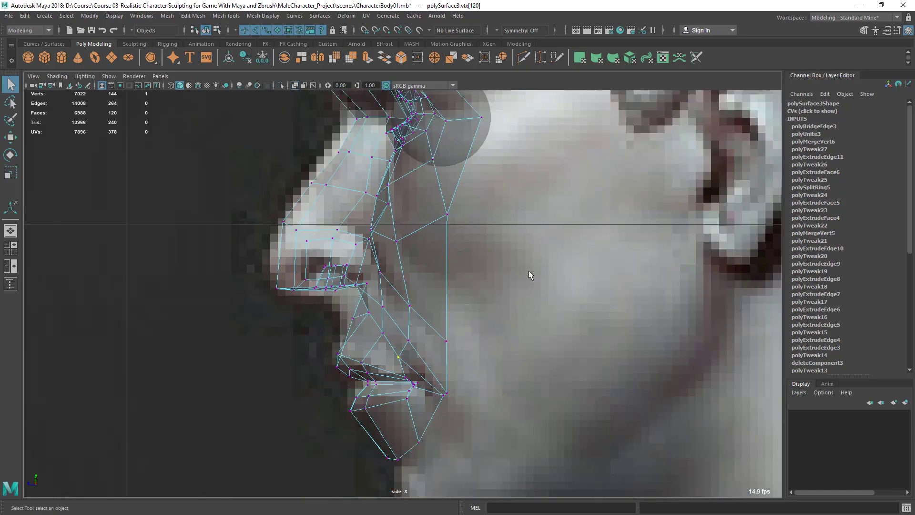
- Try to move the cheek vertex beside the nose wing along the depth axis in perspective
{"action": "key", "text": "space"}
{"action": "key", "text": "space"}
{"action": "left_click_drag", "start_coordinate": [559, 196], "coordinate": [410, 310], "text": "alt"}
{"action": "left_click", "coordinate": [434, 239]}
{"action": "key", "text": "w"}
{"action": "left_click_drag", "start_coordinate": [409, 230], "coordinate": [376, 240]}
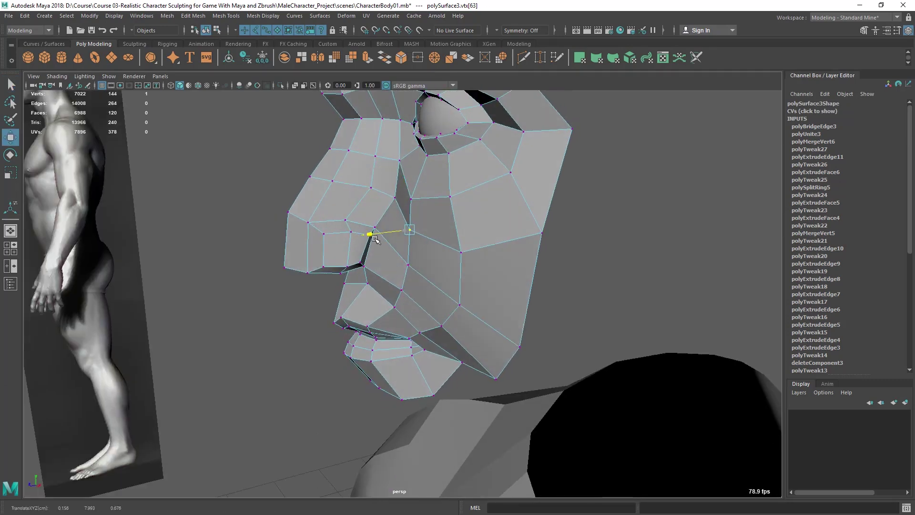
{"action": "key", "text": "w"}
{"action": "key", "text": "ctrl+z"}
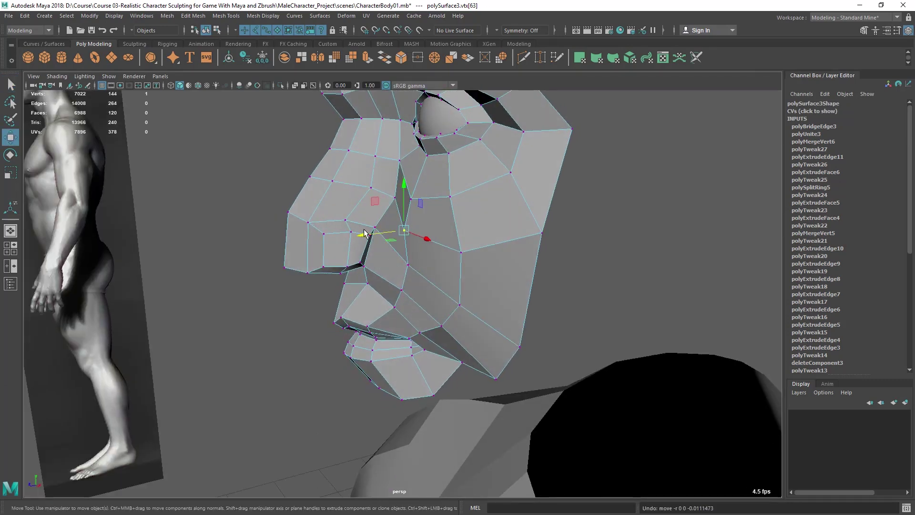
- Move the cheek vertex below the inner eye corner upward beside the nose in the front view
{"action": "key", "text": "q"}
{"action": "left_click_drag", "start_coordinate": [367, 234], "coordinate": [458, 309], "text": "alt"}
{"action": "left_click", "coordinate": [398, 199]}
{"action": "key", "text": "space"}
{"action": "key", "text": "space"}
{"action": "middle_click_drag", "start_coordinate": [363, 300], "coordinate": [365, 416], "text": "alt"}
{"action": "middle_click_drag", "start_coordinate": [366, 251], "coordinate": [365, 341], "text": "alt"}
{"action": "left_click", "coordinate": [373, 228]}
{"action": "left_click", "coordinate": [373, 289], "text": "shift"}
{"action": "key", "text": "w"}
{"action": "mouse_move", "coordinate": [392, 261]}
{"action": "left_mouse_down"}
{"action": "mouse_move", "coordinate": [379, 260]}
{"action": "mouse_move", "coordinate": [416, 258]}
{"action": "mouse_move", "coordinate": [396, 235]}
{"action": "left_mouse_up"}
{"action": "key", "text": "w"}
- Shift the cheek vertex beside the nose and the side vertex of the nose bridge slightly inward in the front view
{"action": "mouse_move", "coordinate": [448, 286]}
{"action": "right_mouse_down", "text": "alt"}
{"action": "mouse_move", "coordinate": [463, 243]}
{"action": "mouse_move", "coordinate": [484, 372]}
{"action": "mouse_move", "coordinate": [515, 419]}
{"action": "right_mouse_up", "text": "alt"}
{"action": "mouse_move", "coordinate": [371, 271]}
{"action": "right_mouse_down", "text": "alt"}
{"action": "mouse_move", "coordinate": [485, 321]}
{"action": "mouse_move", "coordinate": [412, 304]}
{"action": "right_mouse_up", "text": "alt"}
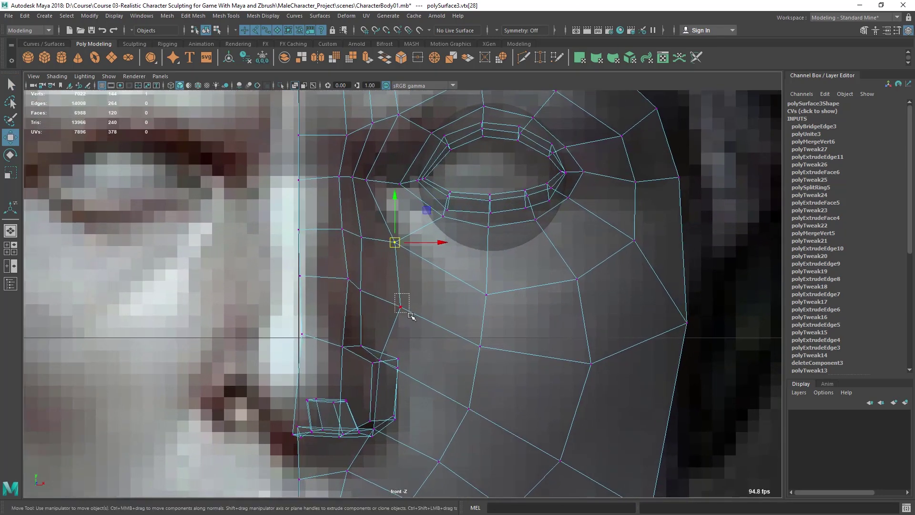
{"action": "left_click_drag", "start_coordinate": [400, 306], "coordinate": [381, 280]}
{"action": "key", "text": "q"}
{"action": "key", "text": "w"}
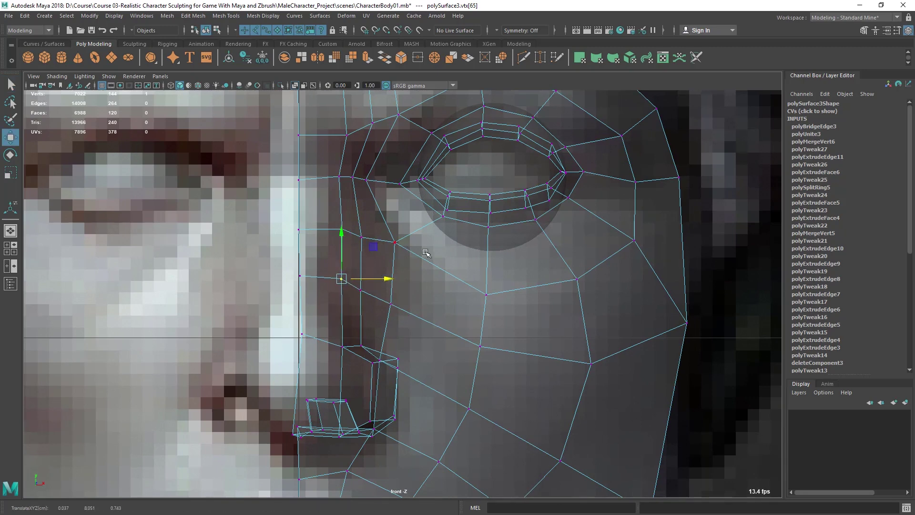
- Return to object mode and examine the nose, cheek and mouth topology from several angles in perspective
{"action": "key", "text": "space"}
{"action": "key", "text": "space"}
{"action": "left_click_drag", "start_coordinate": [448, 234], "coordinate": [431, 234], "text": "alt"}
{"action": "key", "text": "q"}
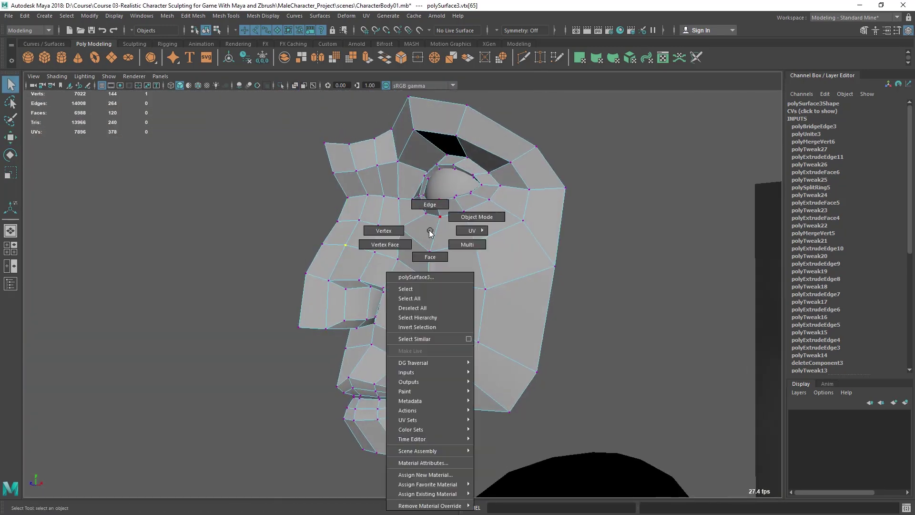
{"action": "key", "text": "F8"}
{"action": "left_click_drag", "start_coordinate": [468, 301], "coordinate": [437, 272], "text": "alt"}
{"action": "right_click_drag", "start_coordinate": [437, 258], "coordinate": [393, 245]}
{"action": "left_click_drag", "start_coordinate": [428, 315], "coordinate": [456, 322], "text": "alt"}
{"action": "right_click_drag", "start_coordinate": [426, 231], "coordinate": [472, 205]}
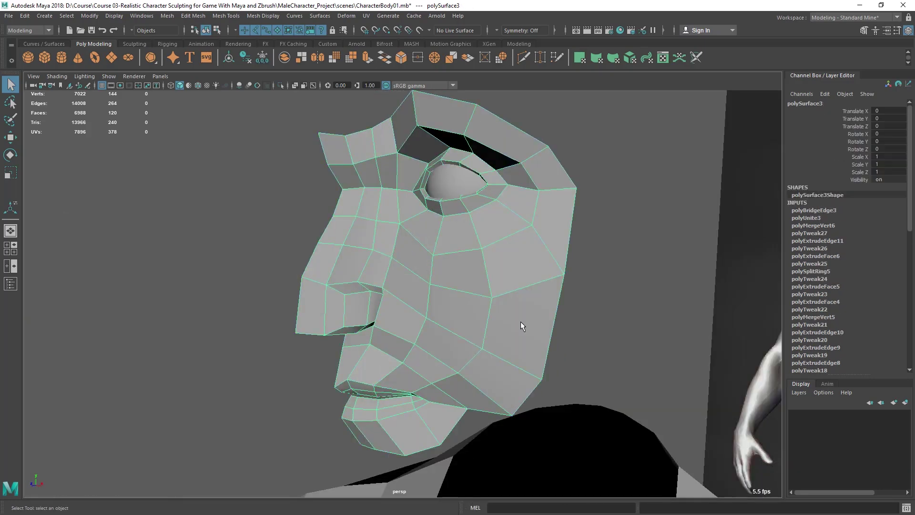
{"action": "left_click_drag", "start_coordinate": [524, 327], "coordinate": [481, 326], "text": "alt"}
{"action": "middle_click_drag", "start_coordinate": [455, 327], "coordinate": [454, 231], "text": "alt"}
{"action": "left_click_drag", "start_coordinate": [503, 292], "coordinate": [469, 278], "text": "alt"}
{"action": "right_click_drag", "start_coordinate": [469, 277], "coordinate": [478, 278], "text": "alt"}
{"action": "middle_click_drag", "start_coordinate": [423, 371], "coordinate": [422, 323], "text": "alt"}
- Extrude the open border edges below the lower lip downward toward the chin in the front view
{"action": "key", "text": "space"}
{"action": "key", "text": "space"}
{"action": "middle_click_drag", "start_coordinate": [421, 429], "coordinate": [422, 208], "text": "alt"}
{"action": "scroll", "coordinate": [431, 248], "scroll_direction": "down", "scroll_amount": 8}
{"action": "scroll", "coordinate": [429, 310], "scroll_direction": "up", "scroll_amount": 3}
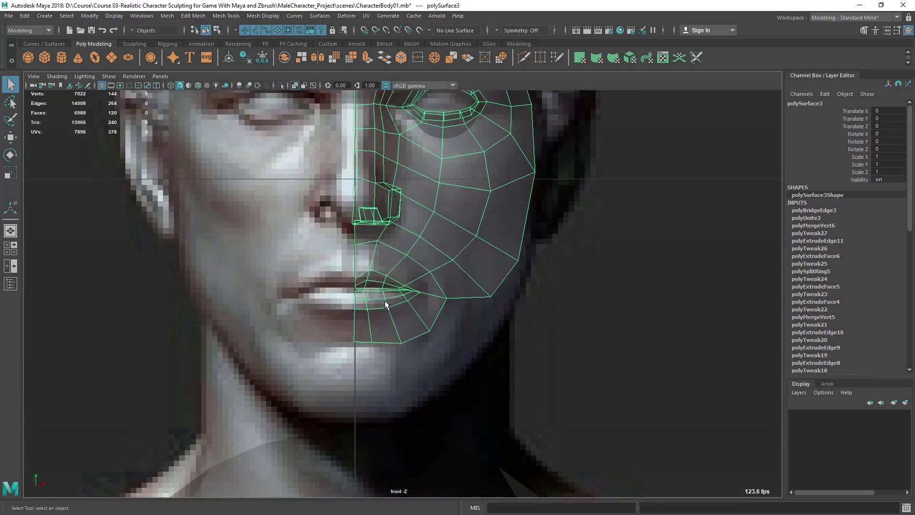
{"action": "middle_click_drag", "start_coordinate": [420, 297], "coordinate": [417, 284], "text": "alt"}
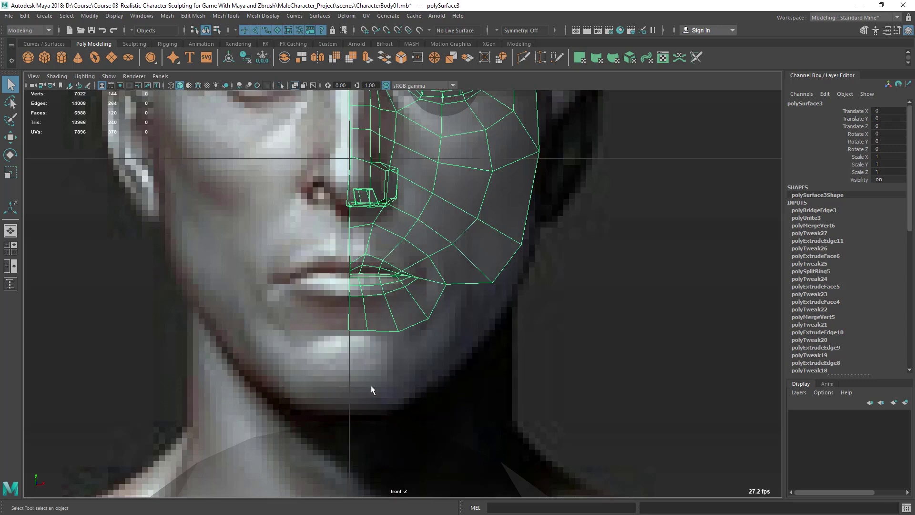
{"action": "scroll", "coordinate": [468, 199], "scroll_direction": "down", "scroll_amount": 4}
{"action": "scroll", "coordinate": [450, 259], "scroll_direction": "up", "scroll_amount": 4}
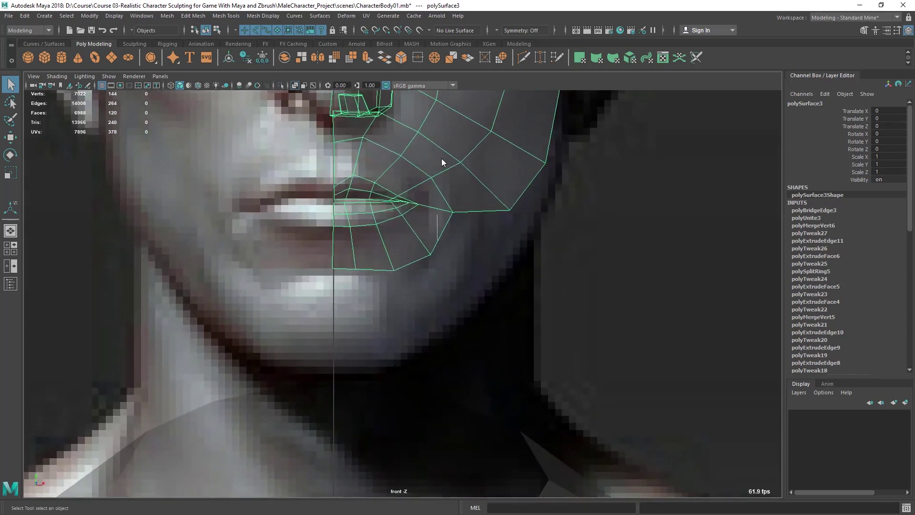
{"action": "key", "text": "F10"}
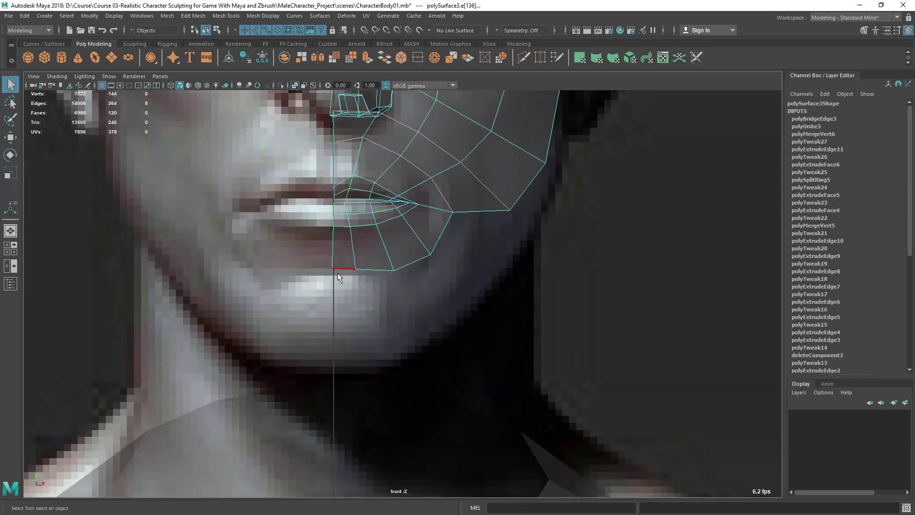
{"action": "left_click", "coordinate": [438, 241]}
{"action": "double_click", "coordinate": [436, 252]}
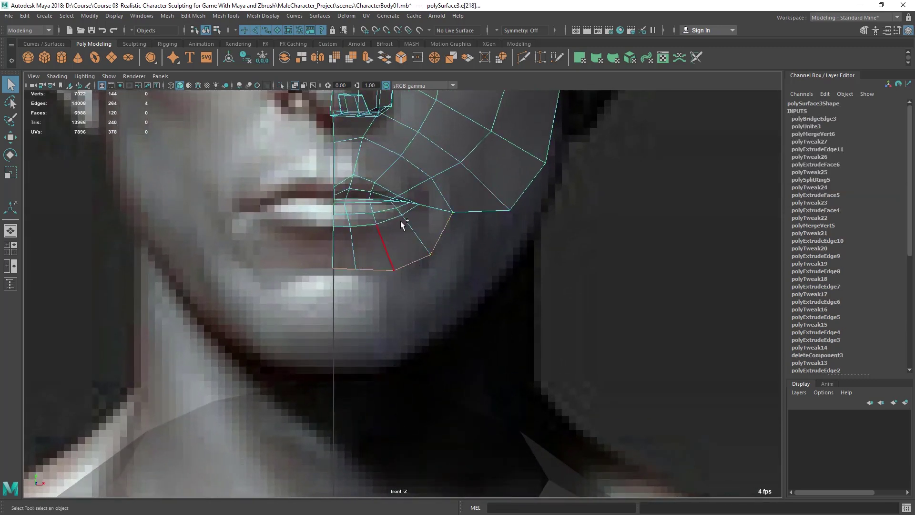
{"action": "left_click", "coordinate": [367, 59]}
{"action": "left_click_drag", "start_coordinate": [463, 251], "coordinate": [496, 291]}
{"action": "key", "text": "q"}
- Merge the outer vertex of the new chin strip with the neighbouring lower cheek vertex at their center
{"action": "right_click_drag", "start_coordinate": [465, 232], "coordinate": [419, 231]}
{"action": "left_click_drag", "start_coordinate": [530, 261], "coordinate": [529, 261]}
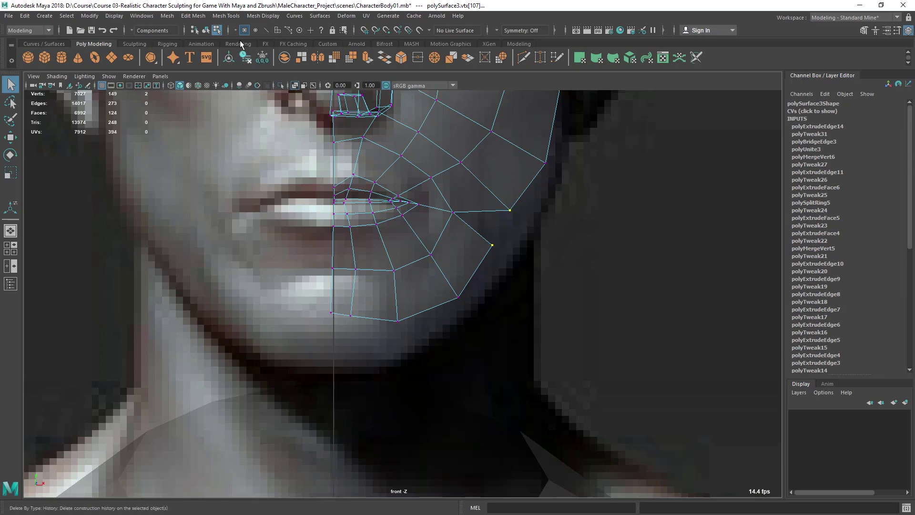
{"action": "left_click", "coordinate": [226, 15]}
{"action": "mouse_move", "coordinate": [193, 16]}
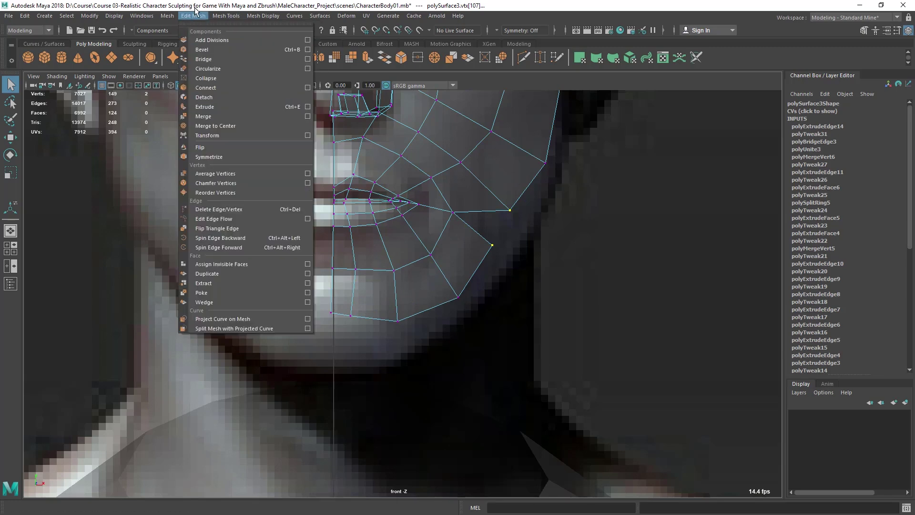
{"action": "left_click", "coordinate": [217, 128]}
{"action": "middle_click_drag", "start_coordinate": [466, 241], "coordinate": [449, 254], "text": "alt"}
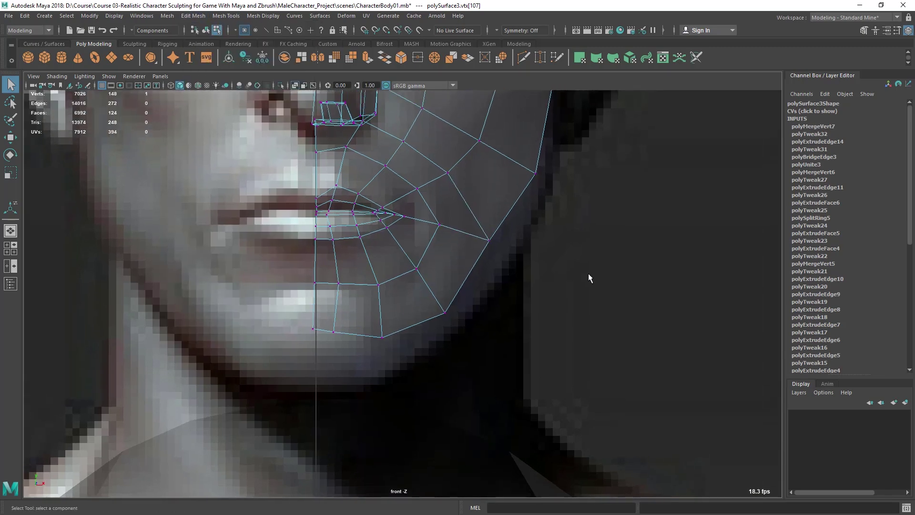
- Move the merged jaw vertex and the border vertex above it backward in the side view
{"action": "key", "text": "space"}
{"action": "key", "text": "space"}
{"action": "left_click_drag", "start_coordinate": [563, 182], "coordinate": [565, 349], "text": "alt"}
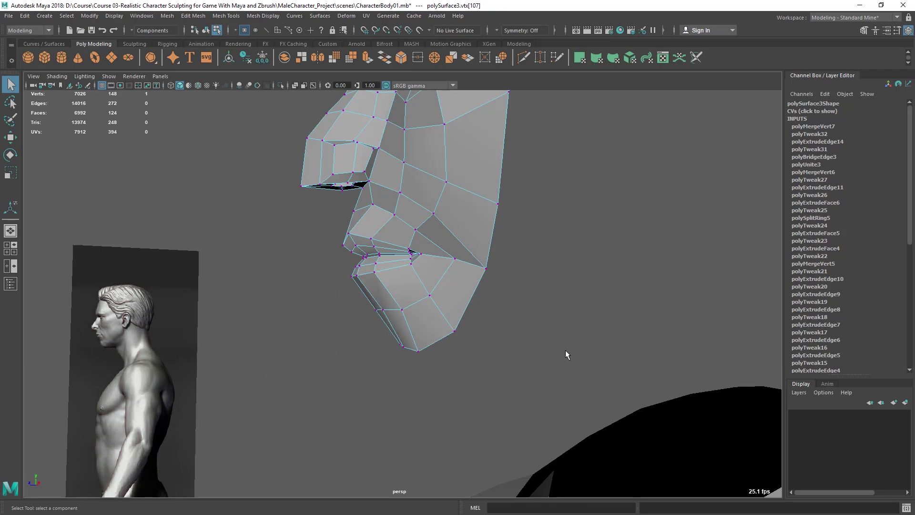
{"action": "key", "text": "space"}
{"action": "key", "text": "space"}
{"action": "middle_click_drag", "start_coordinate": [506, 259], "coordinate": [505, 147], "text": "alt"}
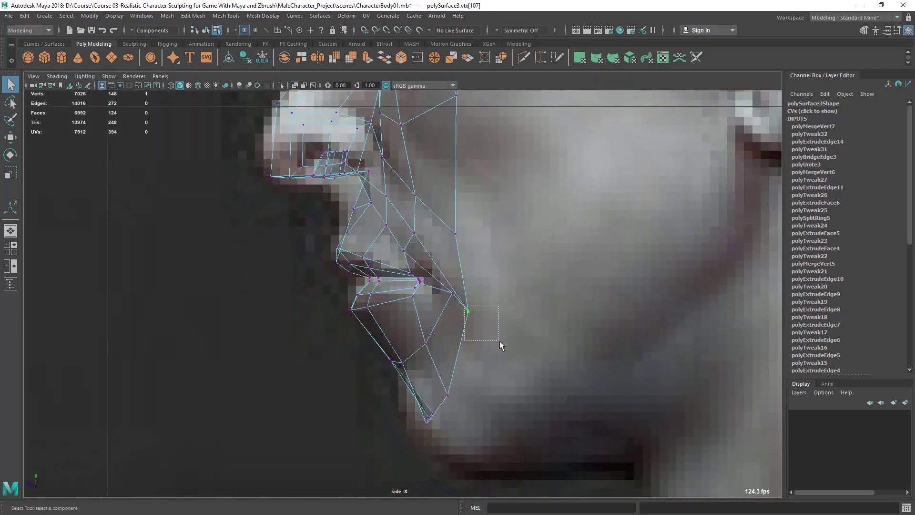
{"action": "key", "text": "w"}
{"action": "left_click_drag", "start_coordinate": [469, 312], "coordinate": [504, 301]}
{"action": "key", "text": "q"}
{"action": "left_click_drag", "start_coordinate": [462, 234], "coordinate": [488, 240]}
{"action": "key", "text": "w"}
{"action": "key", "text": "q"}
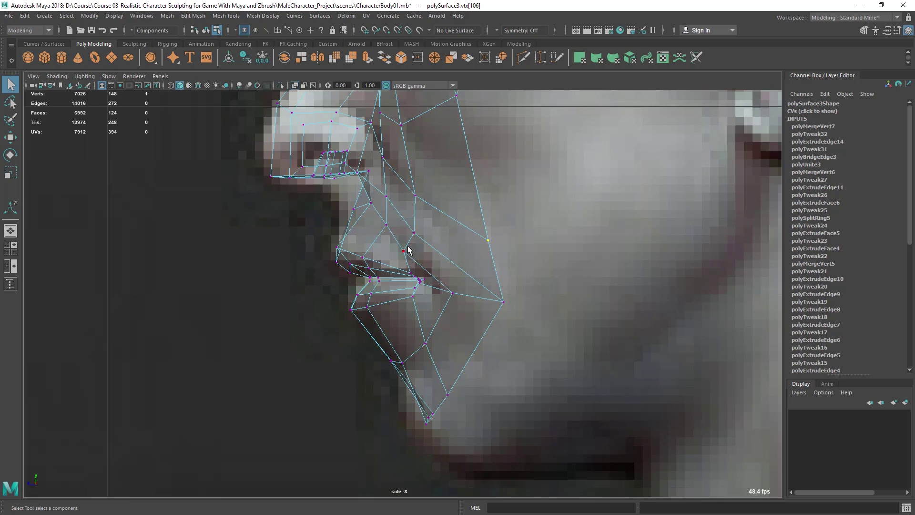
- Shift the cheek vertex above the mouth corner slightly up and backward in the side view
{"action": "left_click_drag", "start_coordinate": [421, 241], "coordinate": [422, 242]}
{"action": "key", "text": "w"}
{"action": "left_click_drag", "start_coordinate": [414, 233], "coordinate": [421, 185]}
{"action": "key", "text": "q"}
{"action": "key", "text": "w"}
{"action": "key", "text": "q"}
- Move the two center chin vertices forward to the chin profile in the side view
{"action": "scroll", "coordinate": [447, 429], "scroll_direction": "up", "scroll_amount": 1}
{"action": "middle_click_drag", "start_coordinate": [449, 464], "coordinate": [455, 354], "text": "alt"}
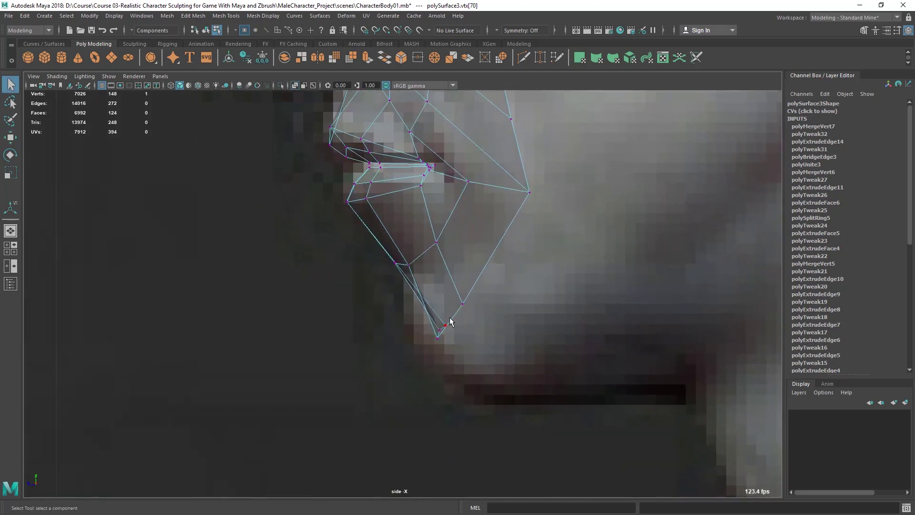
{"action": "key", "text": "w"}
{"action": "left_click_drag", "start_coordinate": [435, 335], "coordinate": [412, 336]}
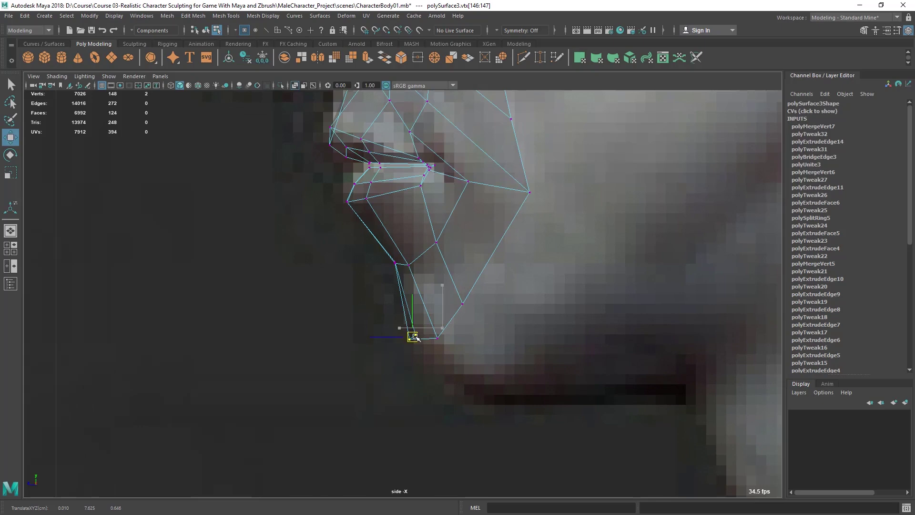
{"action": "key", "text": "q"}
- Adjust the vertex just outside the mouth corner in perspective
{"action": "key", "text": "space"}
{"action": "left_click", "coordinate": [533, 205]}
{"action": "left_click_drag", "start_coordinate": [478, 291], "coordinate": [497, 297], "text": "alt"}
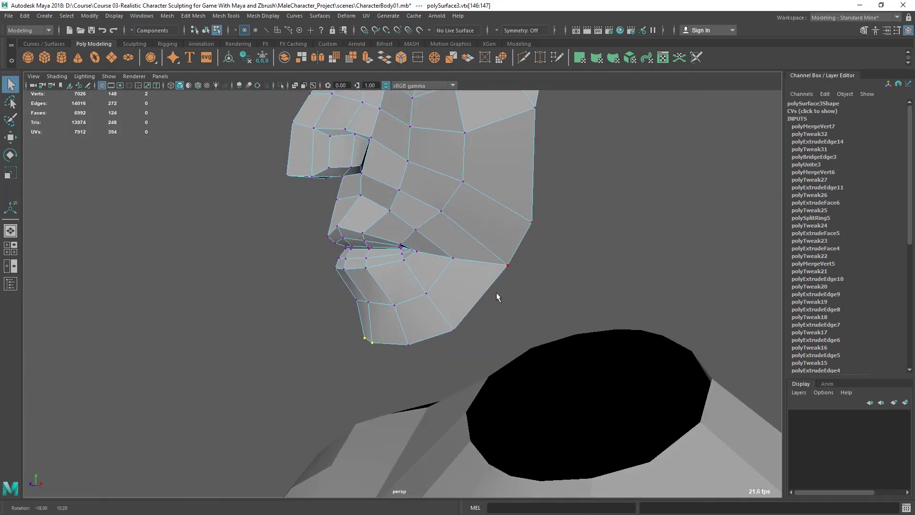
{"action": "left_click", "coordinate": [451, 256]}
{"action": "key", "text": "w"}
{"action": "left_click_drag", "start_coordinate": [491, 262], "coordinate": [399, 265], "text": "alt"}
{"action": "key", "text": "q"}
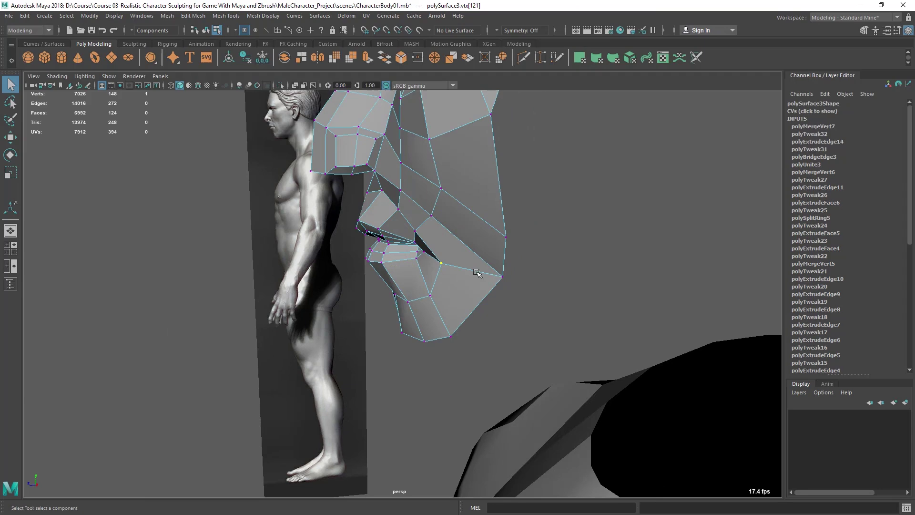
{"action": "key", "text": "w"}
{"action": "left_click_drag", "start_coordinate": [467, 283], "coordinate": [233, 269]}
- Pull the vertex between the nostril and upper lip slightly forward along the depth axis in perspective
{"action": "key", "text": "q"}
{"action": "key", "text": "w"}
{"action": "left_click_drag", "start_coordinate": [343, 264], "coordinate": [338, 264]}
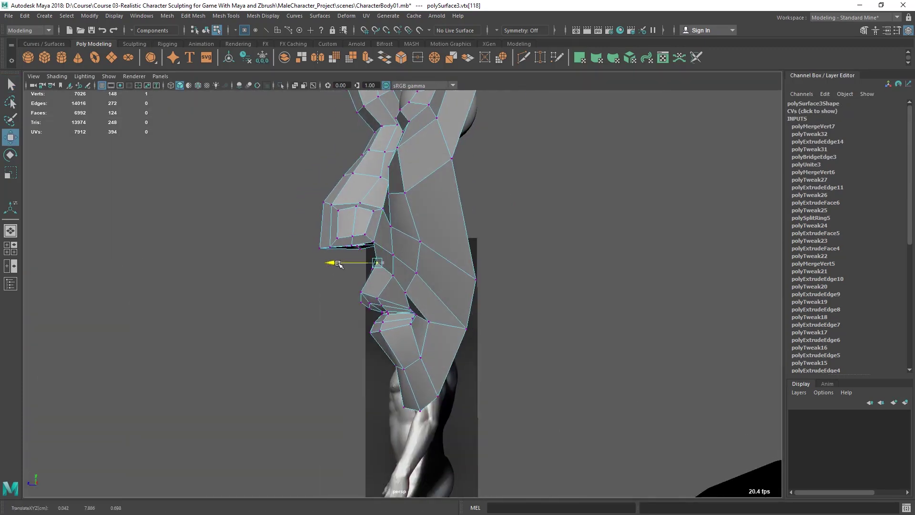
{"action": "key", "text": "q"}
{"action": "mouse_move", "coordinate": [378, 286]}
{"action": "left_mouse_down", "text": "alt"}
{"action": "mouse_move", "coordinate": [388, 180]}
{"action": "mouse_move", "coordinate": [382, 251]}
{"action": "mouse_move", "coordinate": [391, 279]}
{"action": "left_mouse_up", "text": "alt"}
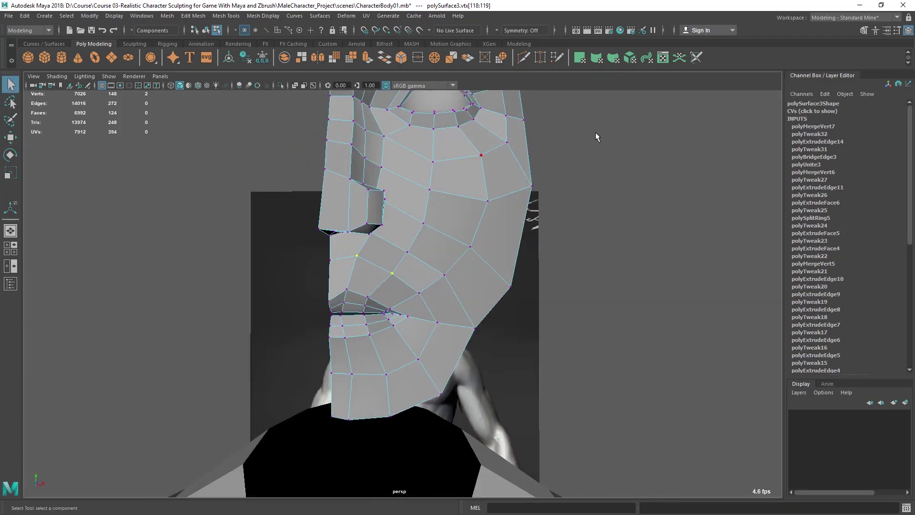
{"action": "key", "text": "w"}
- Extrude the outer border edges of the face from forehead to chin with a local Y offset of about 0.07
{"action": "key", "text": "space"}
{"action": "key", "text": "space"}
{"action": "middle_click_drag", "start_coordinate": [460, 236], "coordinate": [462, 253], "text": "alt"}
{"action": "right_click_drag", "start_coordinate": [461, 253], "coordinate": [497, 301], "text": "alt"}
{"action": "key", "text": "space"}
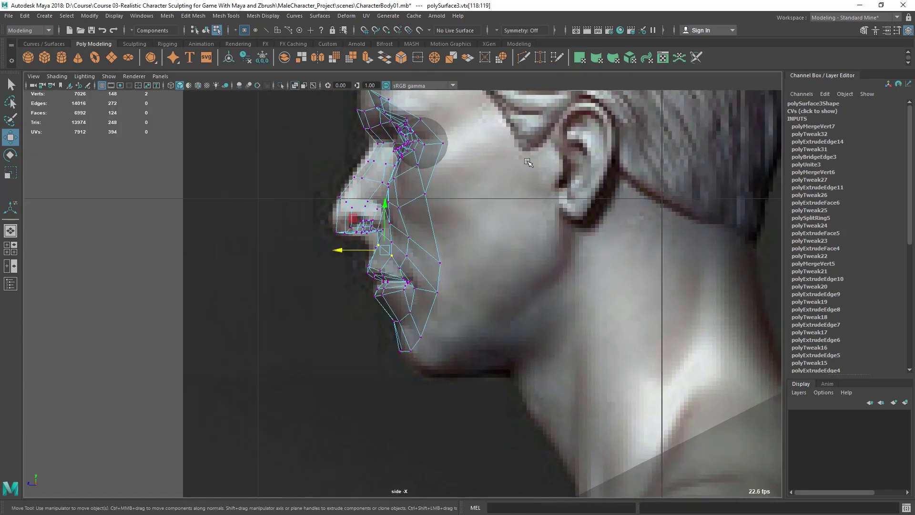
{"action": "left_click_drag", "start_coordinate": [495, 239], "coordinate": [480, 266], "text": "alt"}
{"action": "key", "text": "q"}
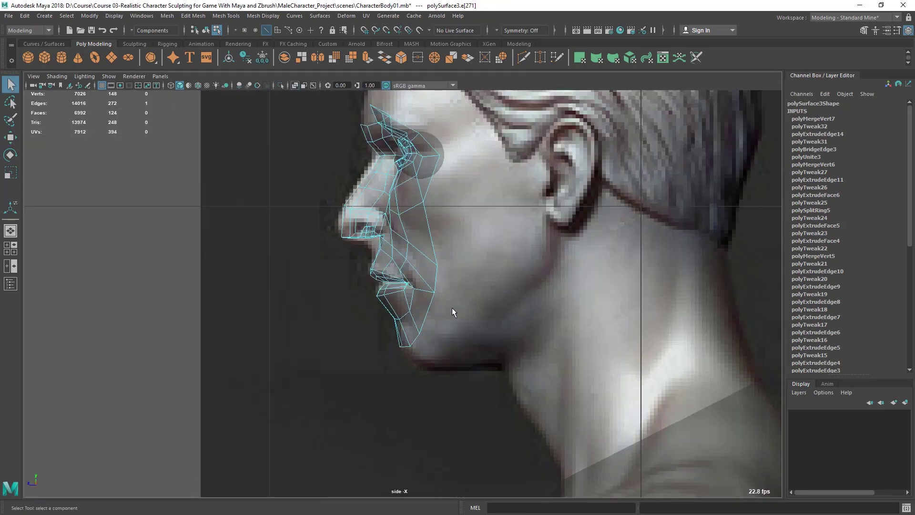
{"action": "key", "text": "space"}
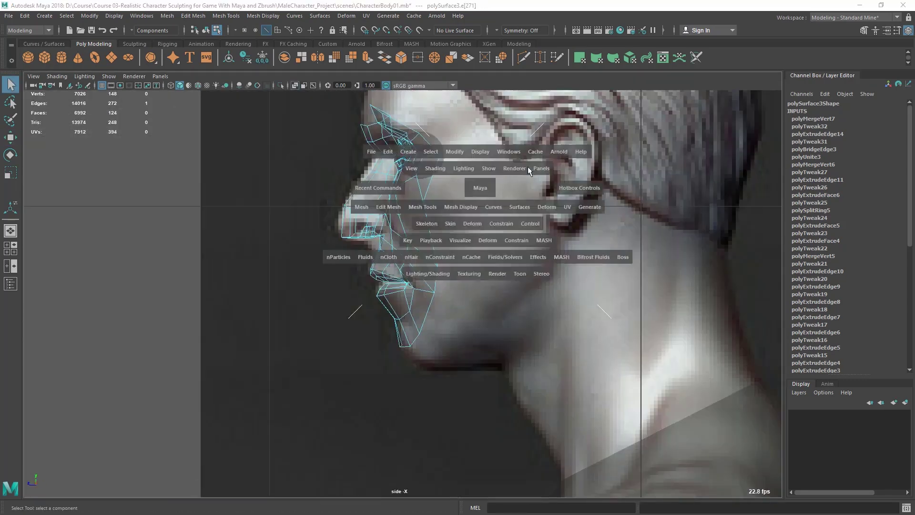
{"action": "key", "text": "space"}
{"action": "left_click_drag", "start_coordinate": [504, 206], "coordinate": [418, 178], "text": "alt"}
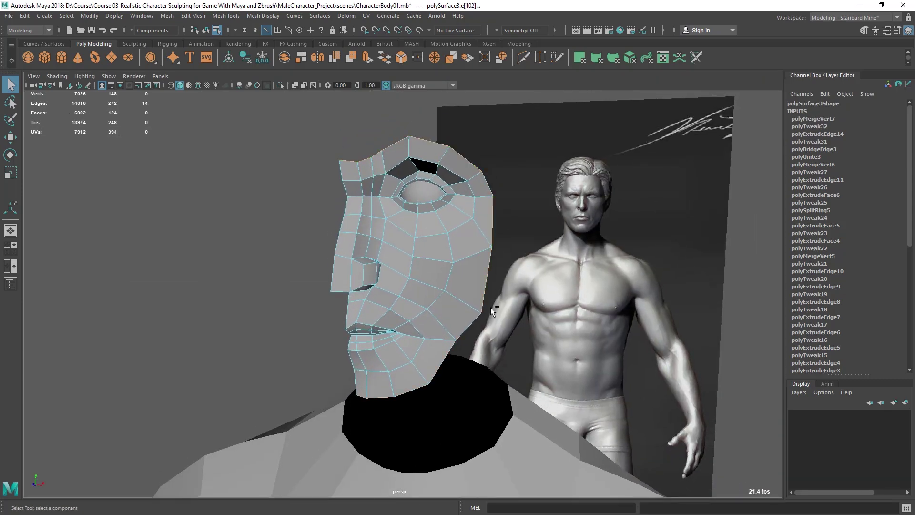
{"action": "mouse_move", "coordinate": [573, 261]}
{"action": "left_mouse_down", "text": "alt"}
{"action": "mouse_move", "coordinate": [533, 259]}
{"action": "mouse_move", "coordinate": [567, 260]}
{"action": "left_mouse_up", "text": "alt"}
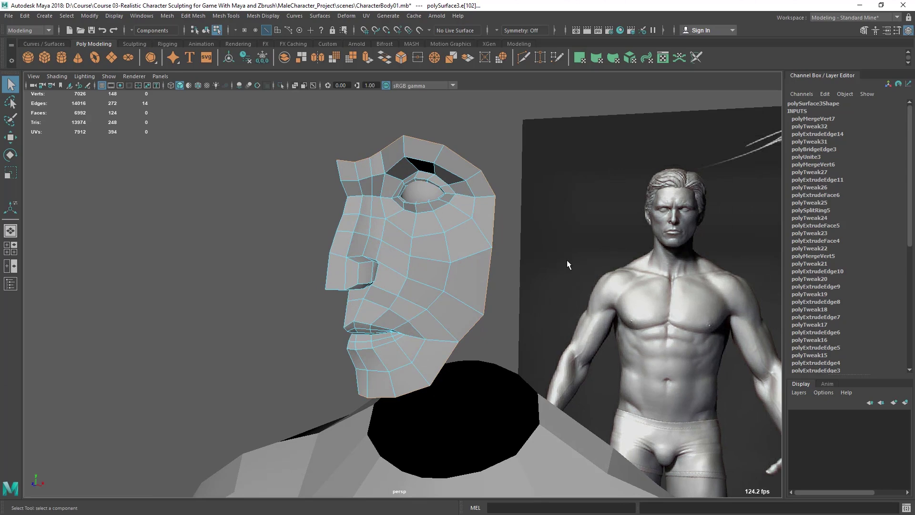
{"action": "left_click", "coordinate": [367, 60]}
{"action": "left_click_drag", "start_coordinate": [387, 127], "coordinate": [386, 84]}
- Move the extruded outer border edges backward in the side view
{"action": "left_click_drag", "start_coordinate": [446, 190], "coordinate": [438, 136], "text": "alt"}
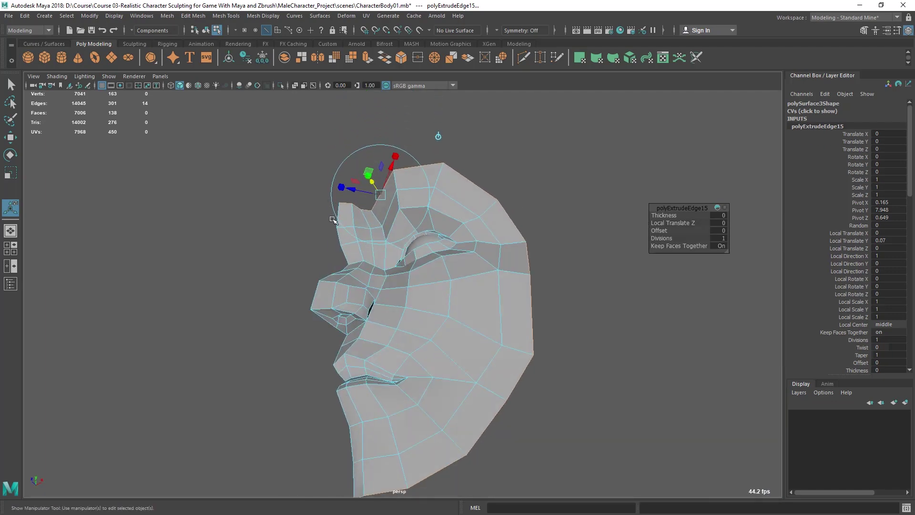
{"action": "key", "text": "space"}
{"action": "key", "text": "space"}
{"action": "key", "text": "w"}
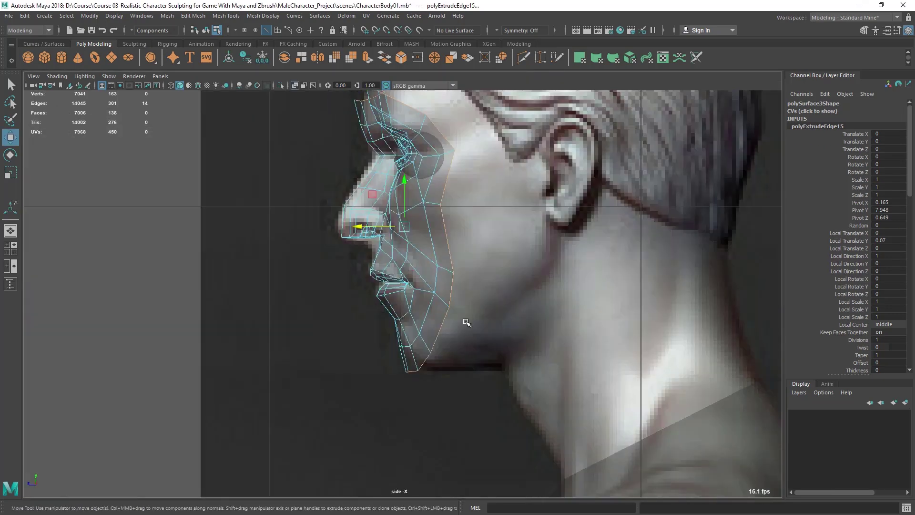
{"action": "scroll", "coordinate": [458, 343], "scroll_direction": "up", "scroll_amount": 1}
{"action": "left_click_drag", "start_coordinate": [429, 314], "coordinate": [445, 309]}
{"action": "key", "text": "q"}
{"action": "scroll", "coordinate": [472, 429], "scroll_direction": "up", "scroll_amount": 1}
{"action": "middle_click_drag", "start_coordinate": [475, 455], "coordinate": [448, 372], "text": "alt"}
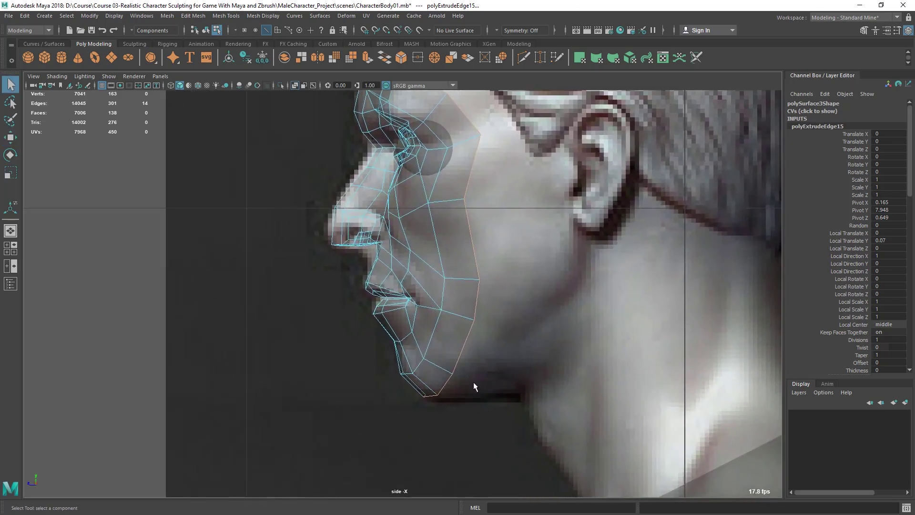
- Lower the jaw border vertex and its neighbouring inner vertex to follow the jawline in the side view
{"action": "middle_click_drag", "start_coordinate": [501, 330], "coordinate": [504, 332], "text": "alt"}
{"action": "right_click_drag", "start_coordinate": [449, 256], "coordinate": [420, 266]}
{"action": "scroll", "coordinate": [443, 271], "scroll_direction": "up", "scroll_amount": 1}
{"action": "left_click", "coordinate": [482, 274]}
{"action": "left_click", "coordinate": [485, 323]}
{"action": "key", "text": "w"}
{"action": "left_click_drag", "start_coordinate": [486, 325], "coordinate": [456, 326]}
{"action": "key", "text": "q"}
{"action": "key", "text": "w"}
{"action": "left_click_drag", "start_coordinate": [449, 313], "coordinate": [447, 321]}
{"action": "key", "text": "q"}
- Move the two outer border vertices along the cheek backward in the side view
{"action": "key", "text": "w"}
{"action": "left_click_drag", "start_coordinate": [482, 269], "coordinate": [511, 296]}
{"action": "key", "text": "q"}
{"action": "middle_click_drag", "start_coordinate": [467, 177], "coordinate": [471, 225], "text": "alt"}
{"action": "left_click", "coordinate": [479, 239]}
{"action": "key", "text": "w"}
{"action": "left_click_drag", "start_coordinate": [480, 239], "coordinate": [520, 248]}
{"action": "middle_click_drag", "start_coordinate": [520, 248], "coordinate": [532, 304], "text": "alt"}
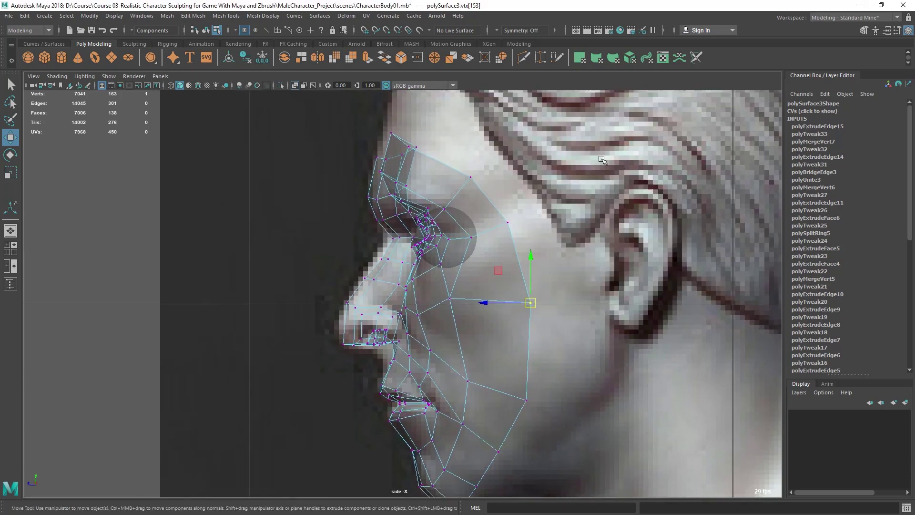
- Move the outer cheek vertices at nose height inward to the face contour in the front view
{"action": "key", "text": "space"}
{"action": "key", "text": "space"}
{"action": "left_click_drag", "start_coordinate": [556, 200], "coordinate": [568, 239], "text": "alt"}
{"action": "key", "text": "space"}
{"action": "key", "text": "space"}
{"action": "middle_click_drag", "start_coordinate": [549, 203], "coordinate": [541, 274], "text": "alt"}
{"action": "right_click_drag", "start_coordinate": [541, 273], "coordinate": [518, 356], "text": "alt"}
{"action": "middle_click_drag", "start_coordinate": [518, 356], "coordinate": [520, 383], "text": "alt"}
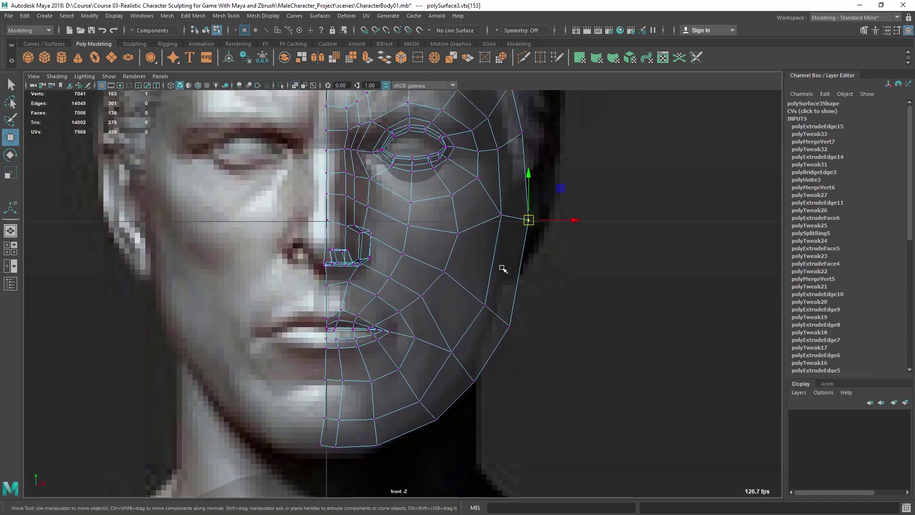
{"action": "left_click_drag", "start_coordinate": [559, 222], "coordinate": [552, 216]}
- Move the vertex pair at the side of the jaw inward, and shift the cheek pair above it further inward
{"action": "left_click_drag", "start_coordinate": [473, 286], "coordinate": [546, 358]}
{"action": "left_click_drag", "start_coordinate": [542, 317], "coordinate": [527, 316]}
{"action": "key", "text": "q"}
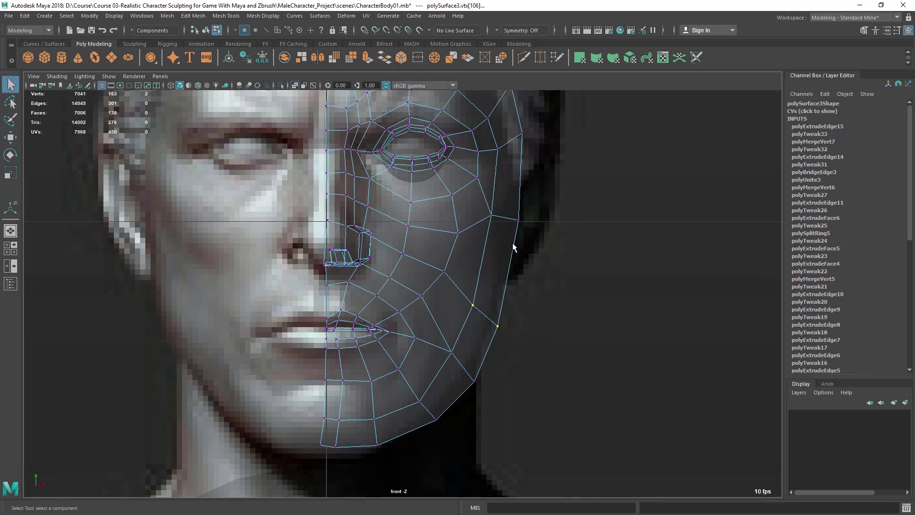
{"action": "key", "text": "w"}
{"action": "left_click_drag", "start_coordinate": [524, 225], "coordinate": [548, 220]}
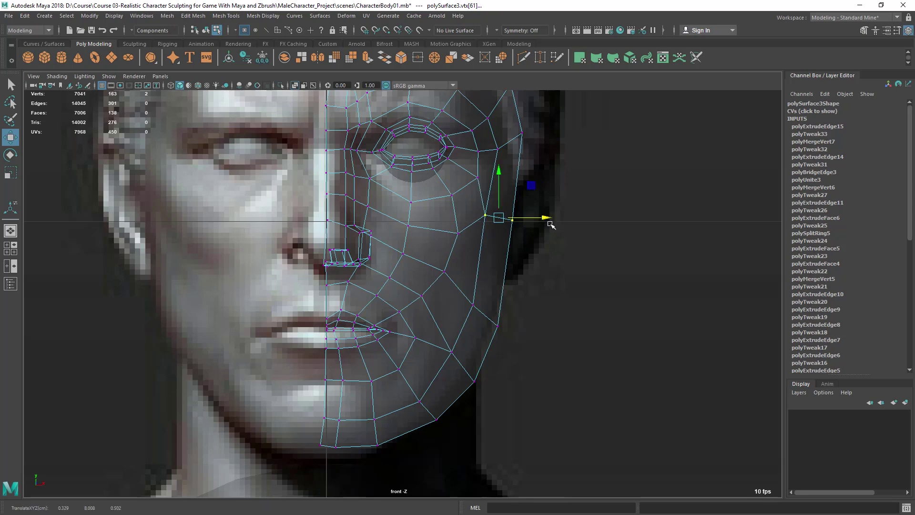
- Move the two outer border vertices at the temple inward to the head contour in the front view
{"action": "middle_click_drag", "start_coordinate": [574, 239], "coordinate": [595, 242], "text": "alt"}
{"action": "middle_click_drag", "start_coordinate": [535, 355], "coordinate": [541, 264], "text": "alt"}
{"action": "right_click_drag", "start_coordinate": [541, 265], "coordinate": [556, 271], "text": "alt"}
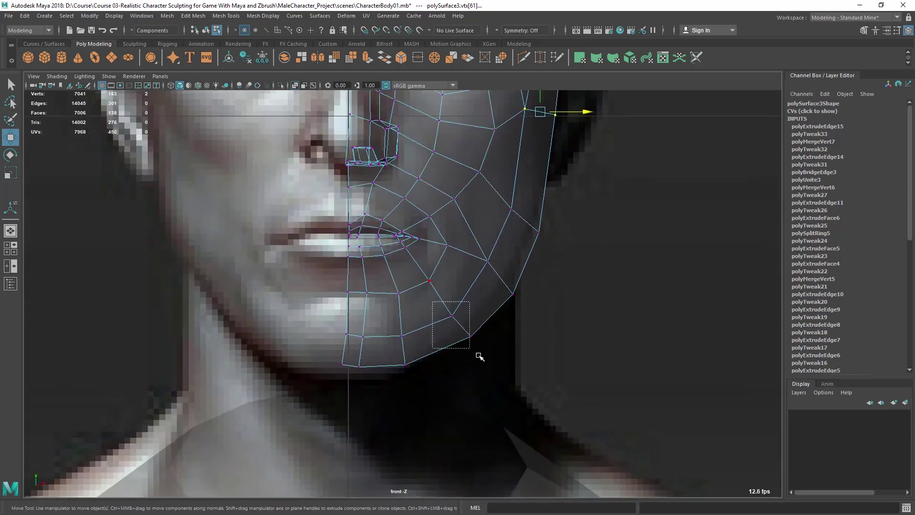
{"action": "key", "text": "q"}
{"action": "right_click_drag", "start_coordinate": [492, 266], "coordinate": [476, 320], "text": "alt"}
{"action": "middle_click_drag", "start_coordinate": [427, 188], "coordinate": [409, 263], "text": "alt"}
{"action": "right_click_drag", "start_coordinate": [432, 329], "coordinate": [628, 356], "text": "alt"}
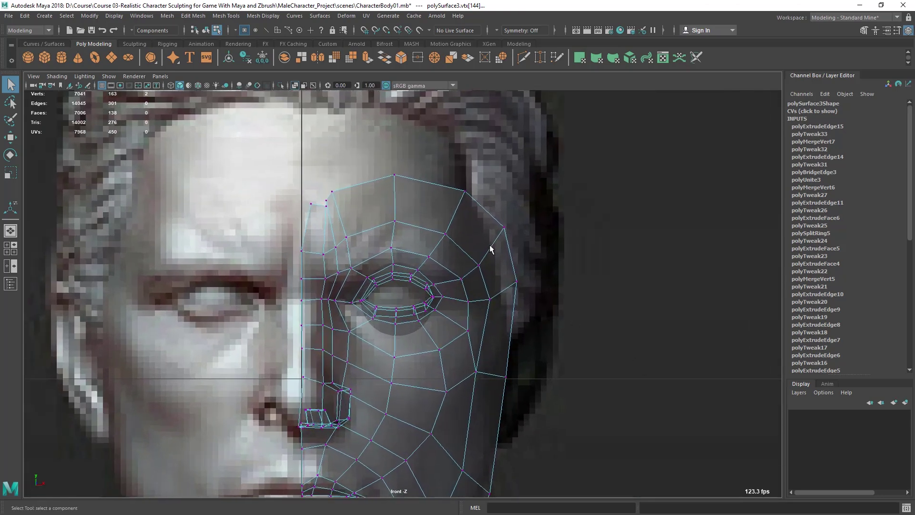
{"action": "left_click_drag", "start_coordinate": [535, 270], "coordinate": [529, 287]}
{"action": "key", "text": "w"}
{"action": "left_click_drag", "start_coordinate": [553, 255], "coordinate": [527, 256]}
{"action": "key", "text": "q"}
{"action": "middle_click_drag", "start_coordinate": [532, 264], "coordinate": [546, 285], "text": "alt"}
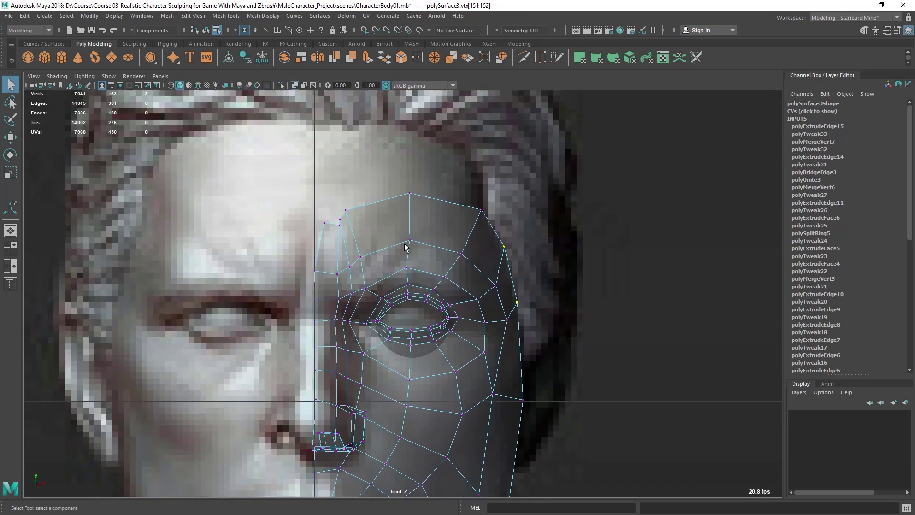
- Merge the three neighbouring vertices above the inner brow into one in the perspective view
{"action": "key", "text": "space"}
{"action": "key", "text": "space"}
{"action": "right_click_drag", "start_coordinate": [350, 232], "coordinate": [390, 241], "text": "alt"}
{"action": "left_click_drag", "start_coordinate": [414, 245], "coordinate": [430, 218], "text": "alt"}
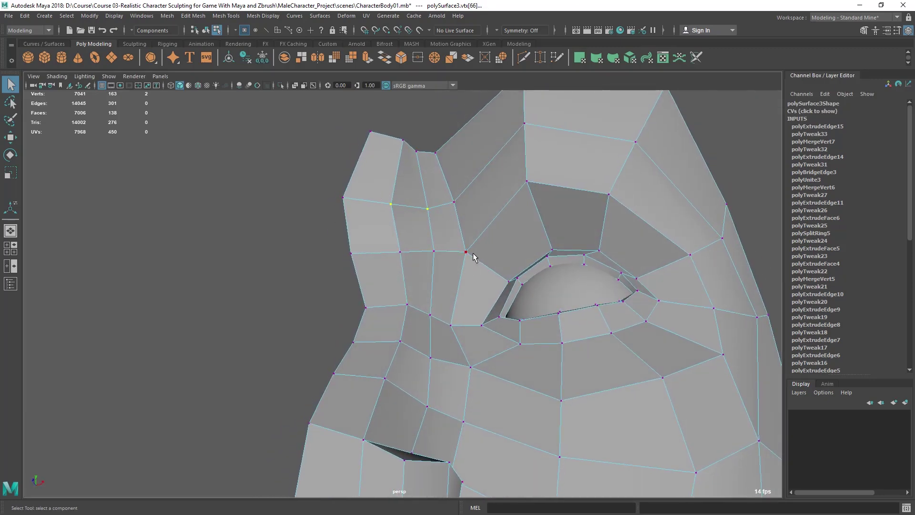
{"action": "left_click_drag", "start_coordinate": [473, 253], "coordinate": [376, 182], "text": "alt"}
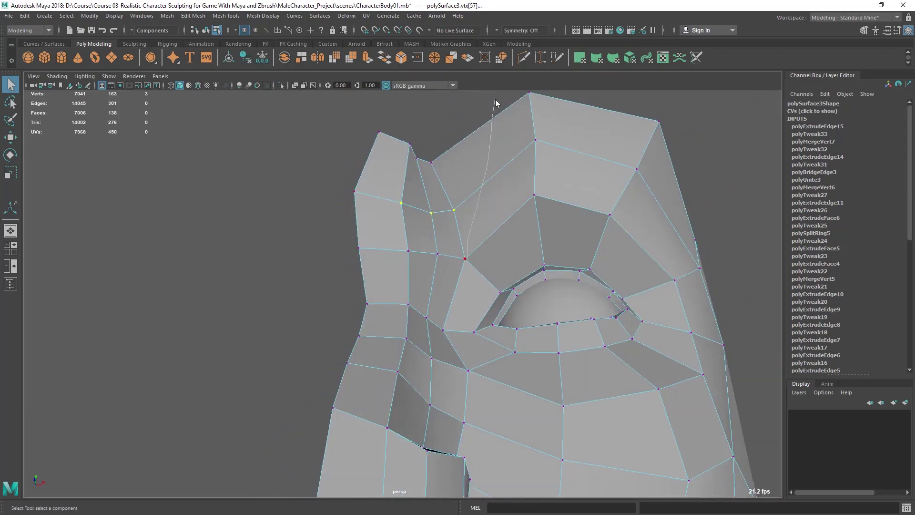
{"action": "right_click_drag", "start_coordinate": [496, 99], "coordinate": [496, 97], "text": "shift"}
- Merge the three upper border vertices of the narrow forehead strips into one
{"action": "left_click_drag", "start_coordinate": [489, 172], "coordinate": [463, 196], "text": "alt"}
{"action": "left_click_drag", "start_coordinate": [386, 99], "coordinate": [454, 147]}
{"action": "right_click_drag", "start_coordinate": [453, 147], "coordinate": [502, 171], "text": "shift"}
- Move the two merged forehead vertices together toward the face centre line to close up the narrow strip
{"action": "left_click_drag", "start_coordinate": [496, 232], "coordinate": [394, 150], "text": "alt"}
{"action": "left_click_drag", "start_coordinate": [432, 241], "coordinate": [510, 227], "text": "alt"}
{"action": "key", "text": "w"}
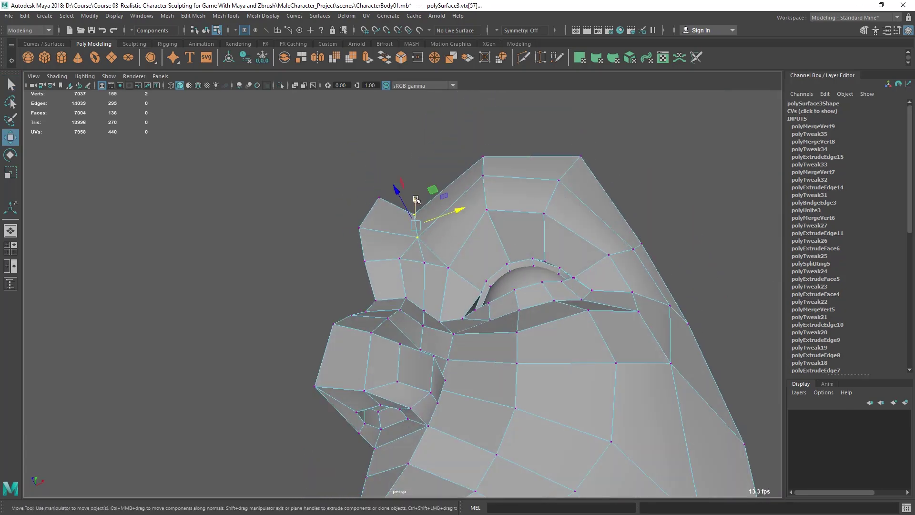
{"action": "left_click_drag", "start_coordinate": [404, 198], "coordinate": [397, 170]}
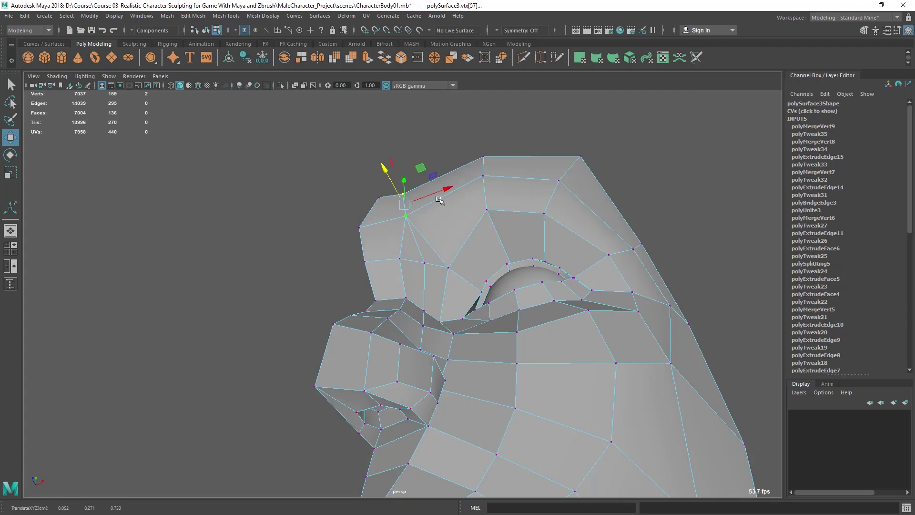
- Delete the edge that runs from the lower merged forehead vertex down to the inner brow
{"action": "left_click_drag", "start_coordinate": [515, 243], "coordinate": [429, 230], "text": "alt"}
{"action": "key", "text": "q"}
{"action": "mouse_move", "coordinate": [419, 190]}
{"action": "right_mouse_down"}
{"action": "mouse_move", "coordinate": [459, 170]}
{"action": "mouse_move", "coordinate": [414, 201]}
{"action": "right_mouse_up"}
{"action": "left_click", "coordinate": [424, 218]}
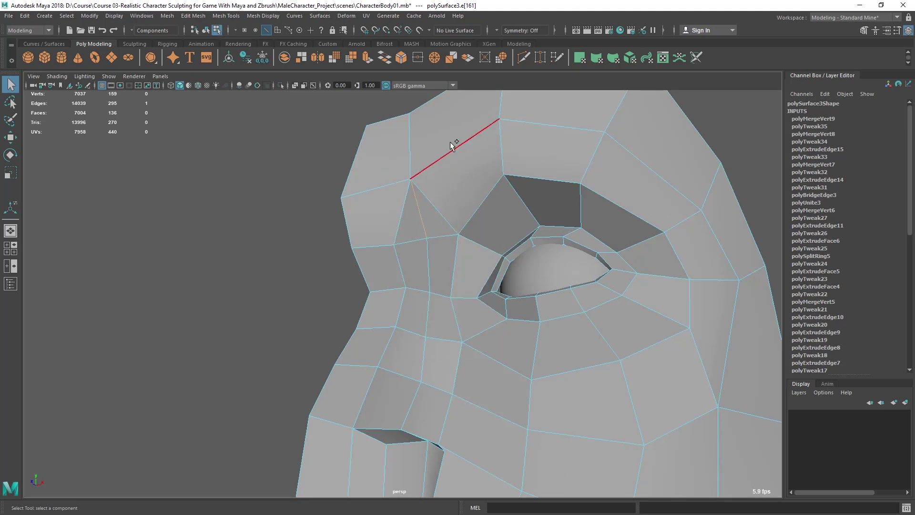
{"action": "right_click_drag", "start_coordinate": [453, 145], "coordinate": [414, 156], "text": "shift"}
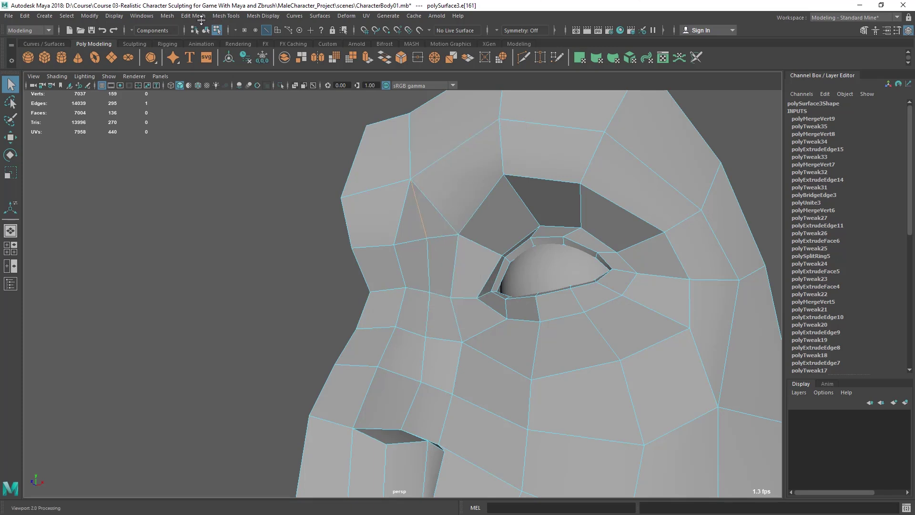
{"action": "left_click", "coordinate": [201, 17]}
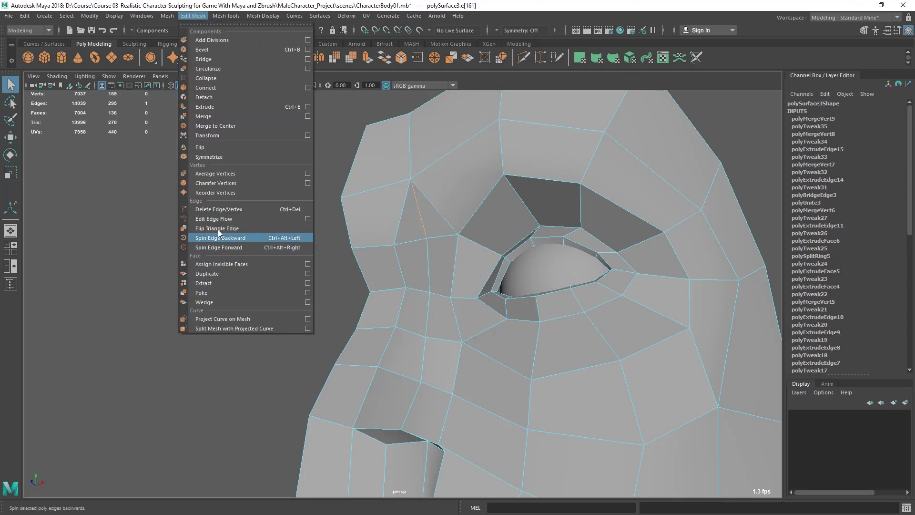
{"action": "left_click", "coordinate": [214, 210]}
- Select the inner brow vertex below the deleted edge and set the Move tool's axis orientation to Component
{"action": "scroll", "coordinate": [399, 249], "scroll_direction": "up", "scroll_amount": 3}
{"action": "right_click_drag", "start_coordinate": [467, 199], "coordinate": [439, 196]}
{"action": "left_click", "coordinate": [437, 230]}
{"action": "key", "text": "w"}
{"action": "left_click_drag", "start_coordinate": [442, 282], "coordinate": [448, 274], "text": "alt"}
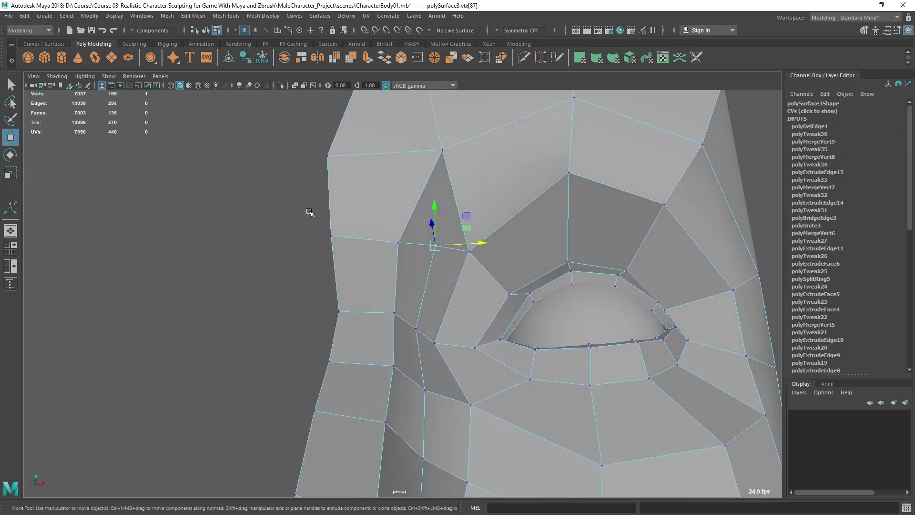
{"action": "double_click", "coordinate": [5, 139]}
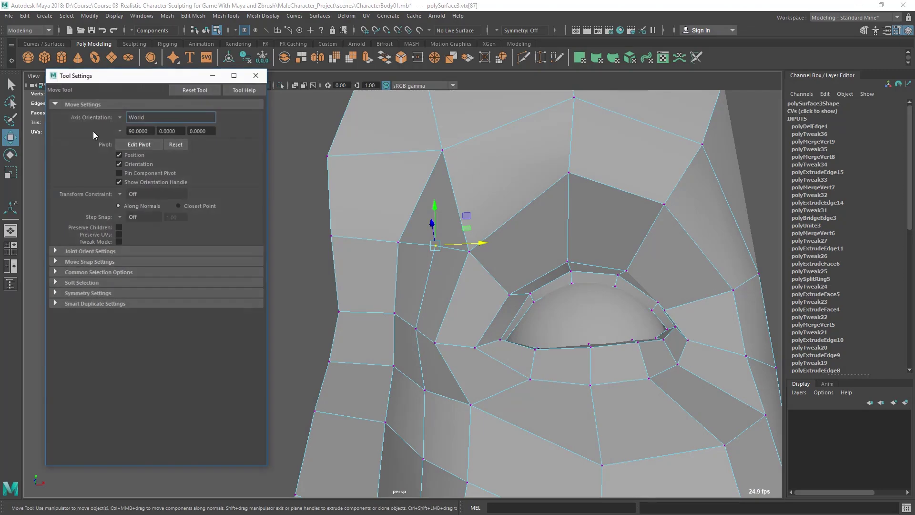
{"action": "left_click", "coordinate": [119, 118]}
{"action": "left_click", "coordinate": [141, 144]}
- Move the selected inner brow vertex down along its edge toward the nose bridge
{"action": "left_click_drag", "start_coordinate": [458, 194], "coordinate": [426, 314], "text": "alt"}
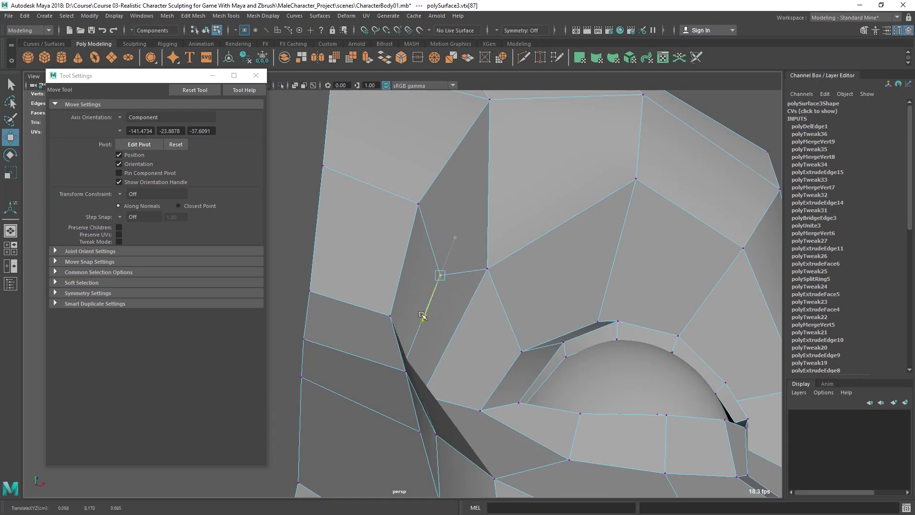
{"action": "scroll", "coordinate": [448, 270], "scroll_direction": "down", "scroll_amount": 5}
{"action": "left_click_drag", "start_coordinate": [447, 271], "coordinate": [513, 298], "text": "alt"}
{"action": "key", "text": "q"}
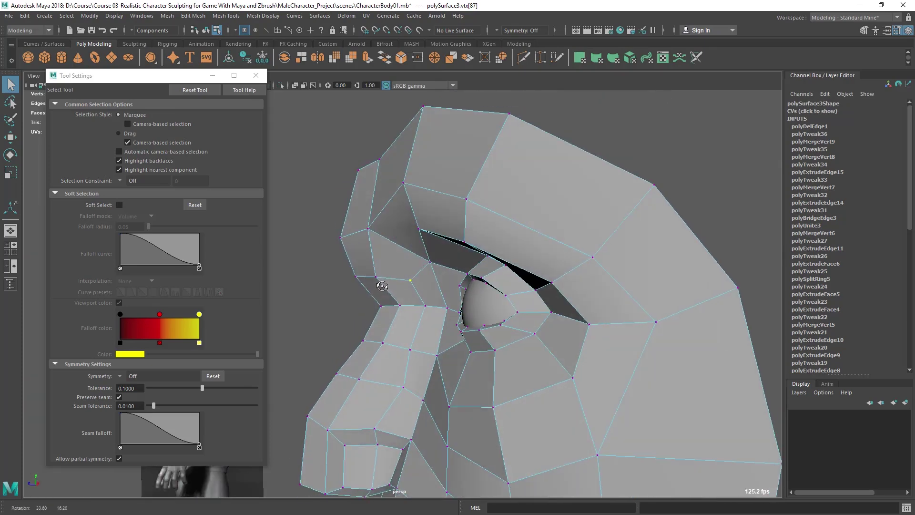
- Check the brow against the side reference and lower the merged vertex above the inner brow slightly
{"action": "key", "text": "space"}
{"action": "key", "text": "space"}
{"action": "scroll", "coordinate": [633, 310], "scroll_direction": "down", "scroll_amount": 5}
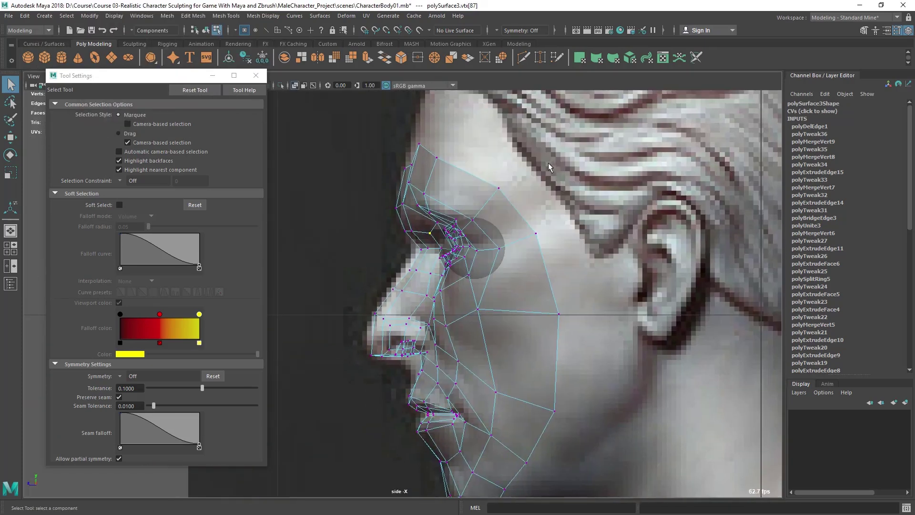
{"action": "key", "text": "space"}
{"action": "key", "text": "space"}
{"action": "left_click_drag", "start_coordinate": [442, 233], "coordinate": [418, 331], "text": "alt"}
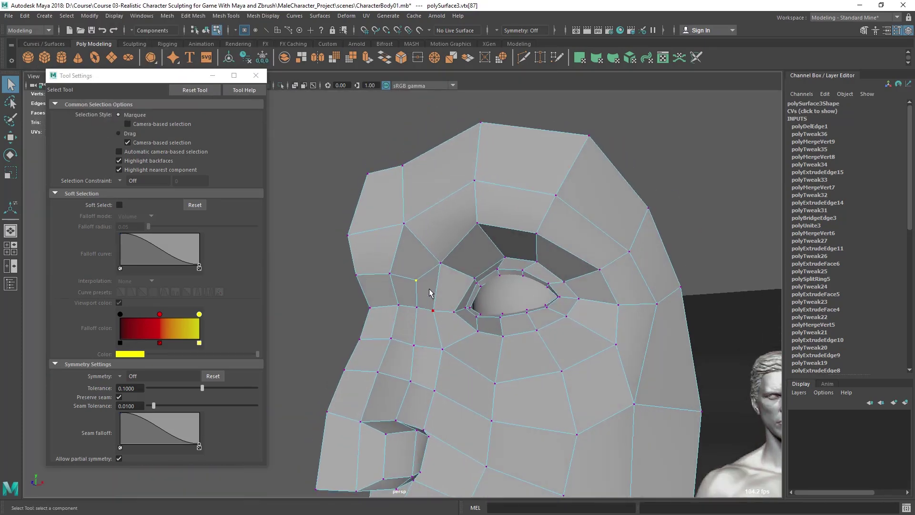
{"action": "left_click_drag", "start_coordinate": [418, 242], "coordinate": [418, 243]}
{"action": "key", "text": "w"}
{"action": "left_click_drag", "start_coordinate": [395, 181], "coordinate": [397, 196]}
{"action": "key", "text": "q"}
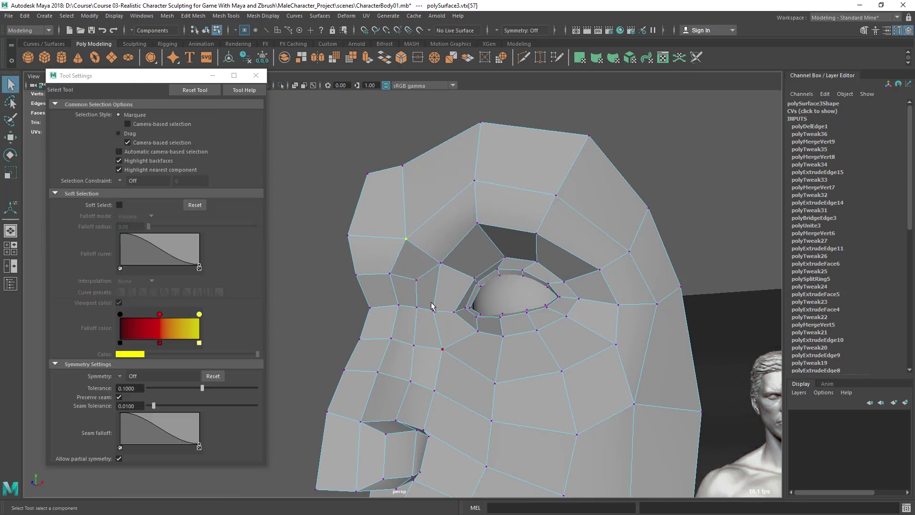
{"action": "left_click_drag", "start_coordinate": [385, 292], "coordinate": [393, 190], "text": "alt"}
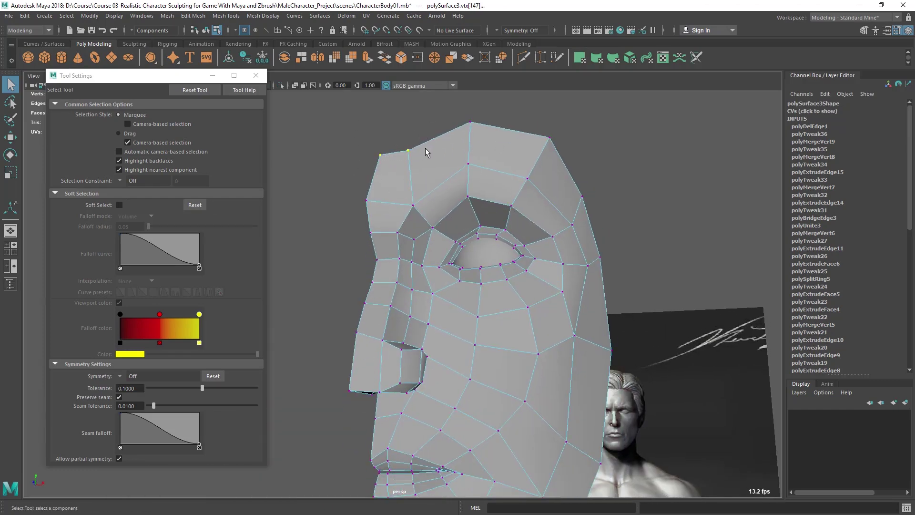
{"action": "left_click_drag", "start_coordinate": [427, 144], "coordinate": [418, 148], "text": "alt"}
{"action": "left_click_drag", "start_coordinate": [436, 204], "coordinate": [591, 371], "text": "alt"}
{"action": "key", "text": "space"}
{"action": "key", "text": "space"}
{"action": "scroll", "coordinate": [523, 336], "scroll_direction": "up", "scroll_amount": 3}
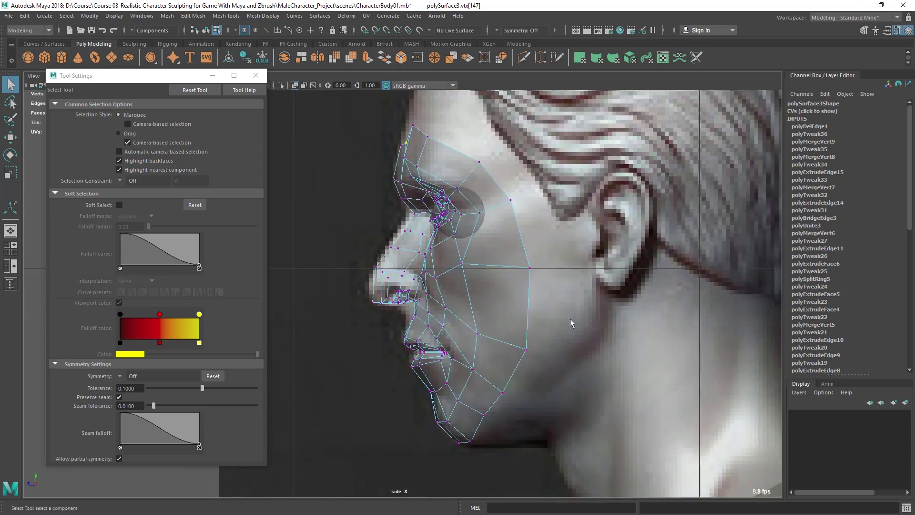
- Select the outer border edges of the face from forehead to chin and extrude them
{"action": "key", "text": "F10"}
{"action": "key", "text": "space"}
{"action": "key", "text": "space"}
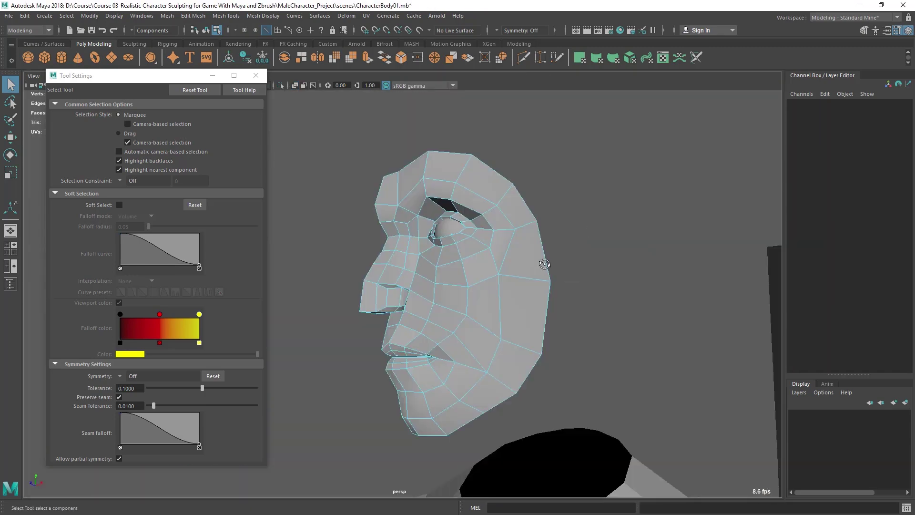
{"action": "left_click_drag", "start_coordinate": [541, 268], "coordinate": [404, 174], "text": "alt"}
{"action": "left_click", "coordinate": [404, 173]}
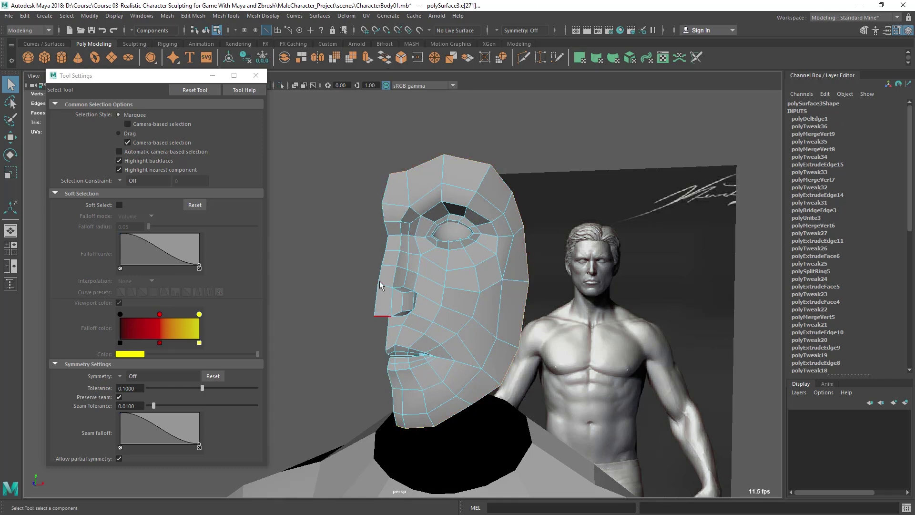
{"action": "left_click", "coordinate": [366, 61]}
{"action": "left_click_drag", "start_coordinate": [470, 128], "coordinate": [416, 108], "text": "alt"}
{"action": "left_click_drag", "start_coordinate": [498, 217], "coordinate": [458, 219], "text": "alt"}
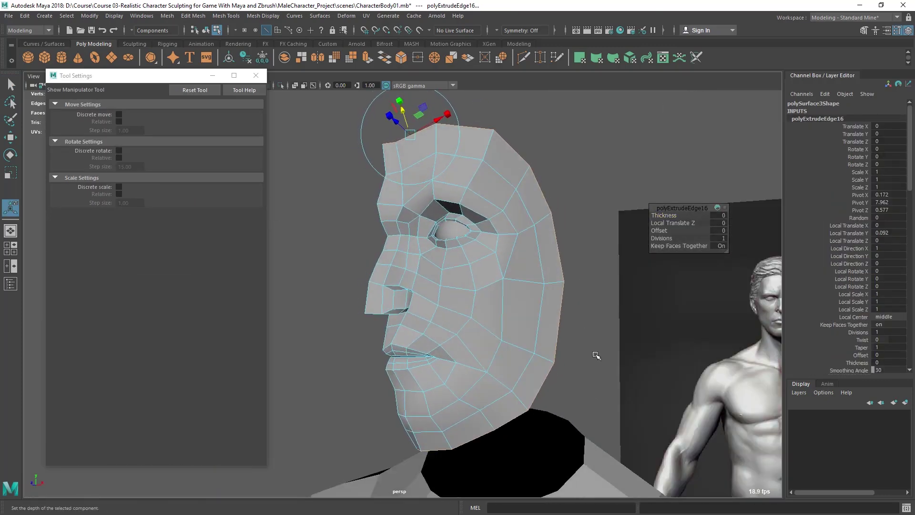
- Move the extruded border edges backward toward the ear in the side view
{"action": "key", "text": "space"}
{"action": "key", "text": "space"}
{"action": "key", "text": "w"}
{"action": "scroll", "coordinate": [523, 303], "scroll_direction": "up", "scroll_amount": 1}
{"action": "left_click_drag", "start_coordinate": [494, 277], "coordinate": [522, 260]}
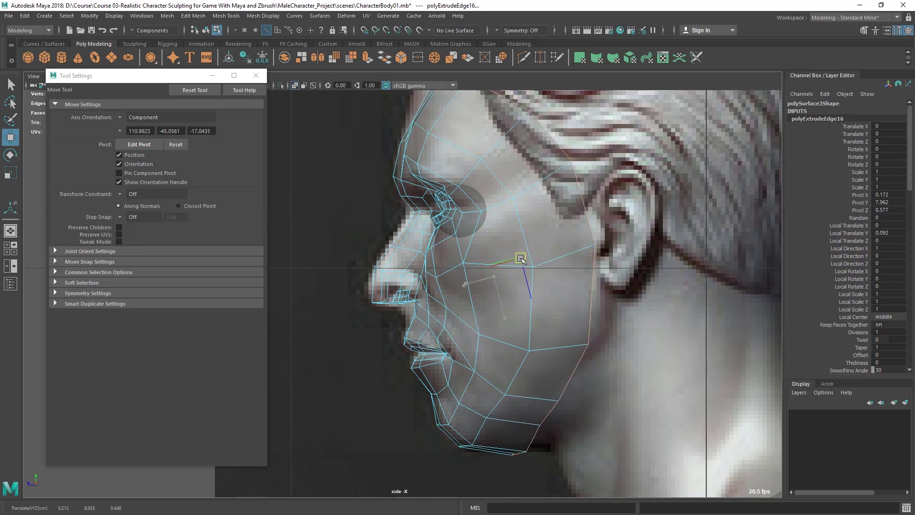
{"action": "middle_click_drag", "start_coordinate": [574, 304], "coordinate": [556, 326], "text": "alt"}
- Select the upper forehead border vertices and move them to the hairline profile in the side view
{"action": "right_click_drag", "start_coordinate": [566, 274], "coordinate": [531, 274]}
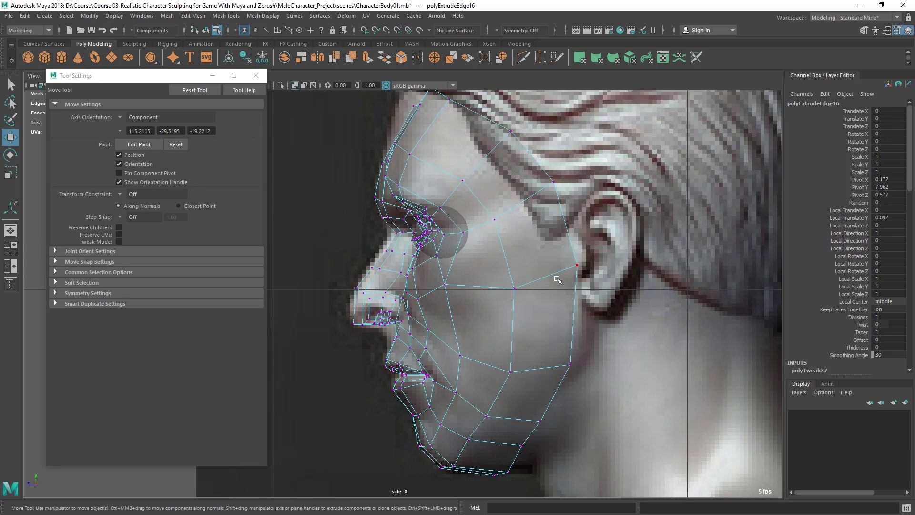
{"action": "left_click_drag", "start_coordinate": [602, 291], "coordinate": [602, 292]}
{"action": "middle_click_drag", "start_coordinate": [565, 291], "coordinate": [574, 388], "text": "alt"}
{"action": "left_click_drag", "start_coordinate": [473, 228], "coordinate": [413, 175]}
{"action": "key", "text": "w"}
{"action": "middle_click_drag", "start_coordinate": [427, 198], "coordinate": [424, 195]}
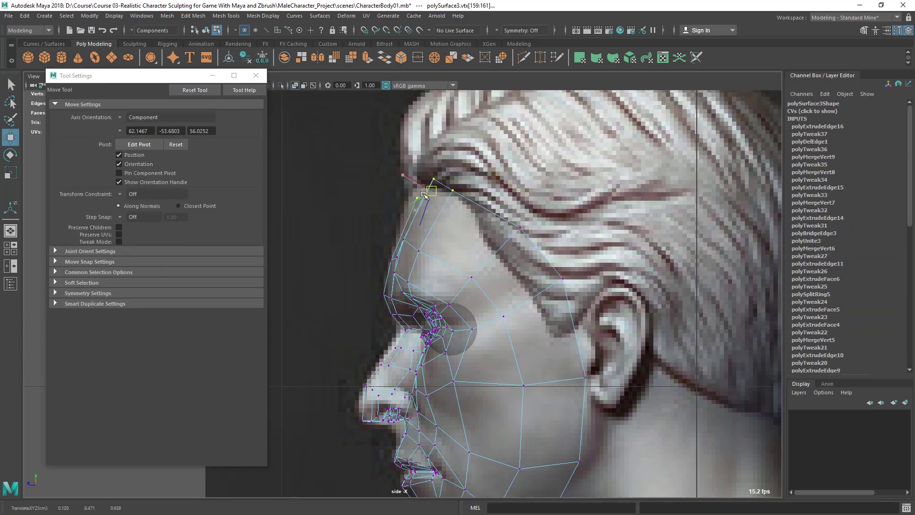
{"action": "key", "text": "q"}
- Clear the vertex selection in the perspective view, return to object mode and select the whole face mesh
{"action": "key", "text": "space"}
{"action": "key", "text": "space"}
{"action": "key", "text": "w"}
{"action": "left_click_drag", "start_coordinate": [456, 186], "coordinate": [554, 200], "text": "alt"}
{"action": "left_click", "coordinate": [553, 200]}
{"action": "right_click_drag", "start_coordinate": [554, 201], "coordinate": [498, 245], "text": "alt"}
{"action": "left_click_drag", "start_coordinate": [498, 245], "coordinate": [509, 244], "text": "alt"}
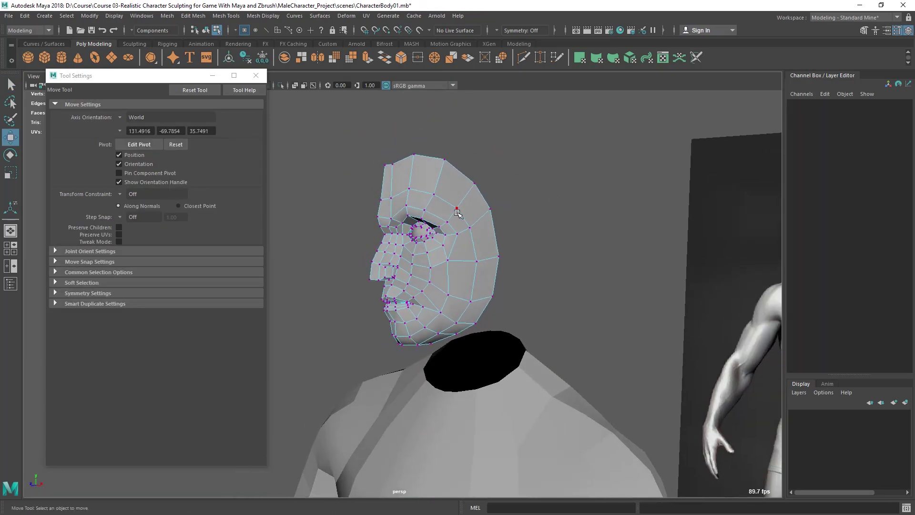
{"action": "right_click_drag", "start_coordinate": [460, 210], "coordinate": [555, 152]}
{"action": "left_click", "coordinate": [564, 147]}
{"action": "left_click_drag", "start_coordinate": [444, 271], "coordinate": [461, 280], "text": "alt"}
{"action": "left_click", "coordinate": [460, 286]}
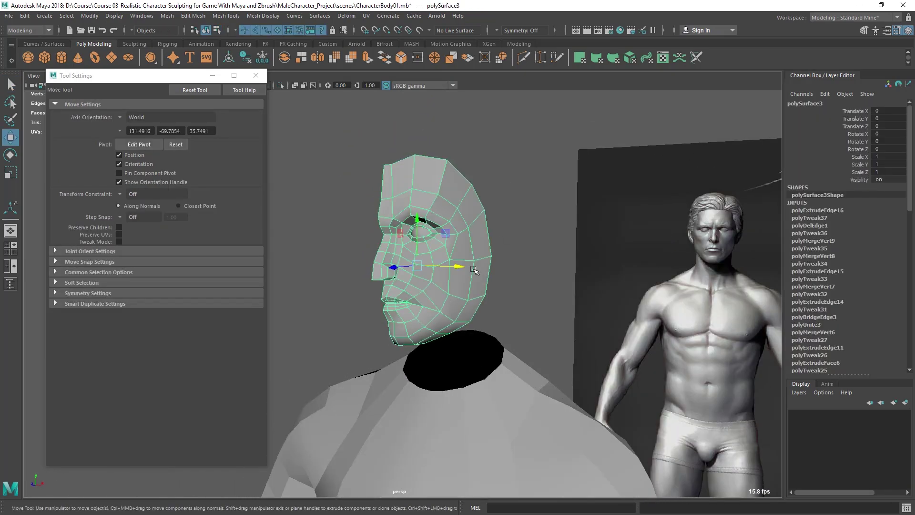